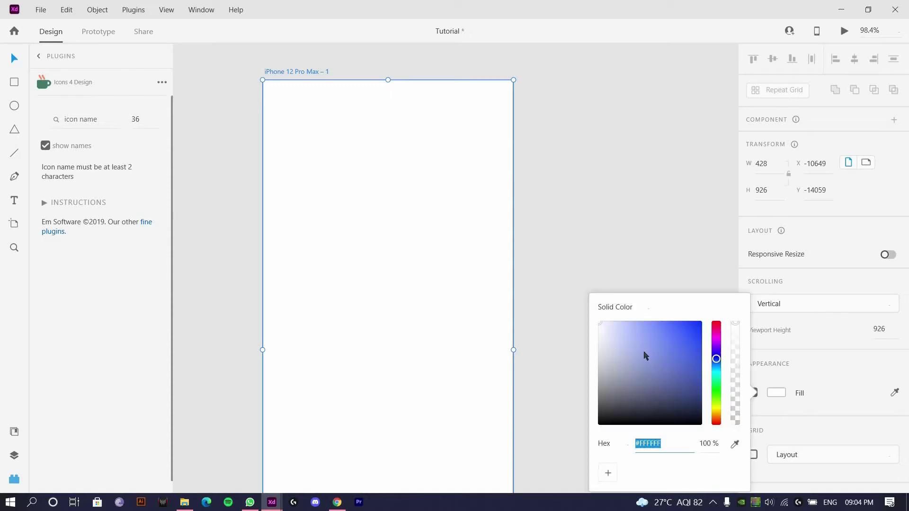
- Change the iPhone 12 Pro Max artboard's fill to a very light grey, about #F2F2F2
{"action": "left_click_drag", "start_coordinate": [609, 345], "coordinate": [584, 338]}
{"action": "left_click", "coordinate": [249, 161]}
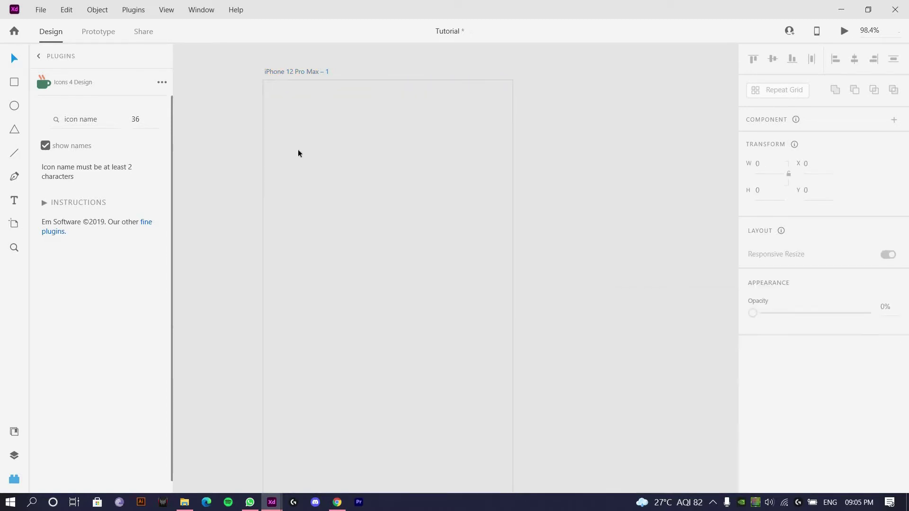
{"action": "key", "text": "ctrl+a"}
{"action": "left_click", "coordinate": [768, 393]}
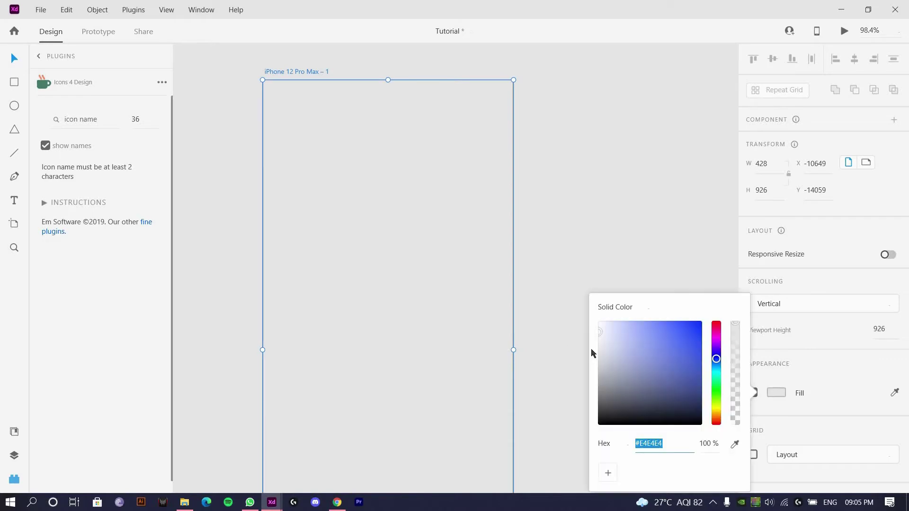
{"action": "left_click_drag", "start_coordinate": [600, 332], "coordinate": [591, 326]}
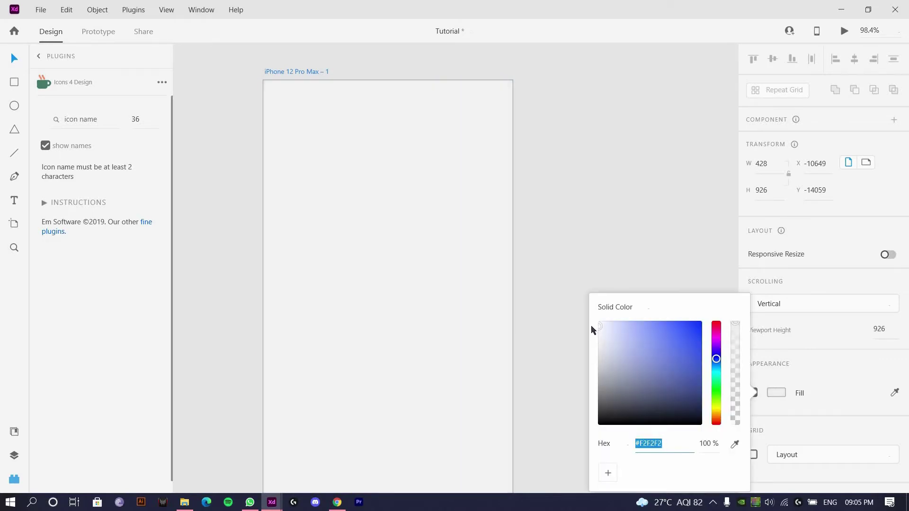
- Draw a white rectangle about 374 by 371 near the artboard's top, centred horizontally, with corners rounded to about 11
{"action": "left_click", "coordinate": [13, 85]}
{"action": "mouse_move", "coordinate": [280, 101]}
{"action": "left_mouse_down"}
{"action": "mouse_move", "coordinate": [416, 255]}
{"action": "mouse_move", "coordinate": [498, 317]}
{"action": "left_mouse_up"}
{"action": "key", "text": "v"}
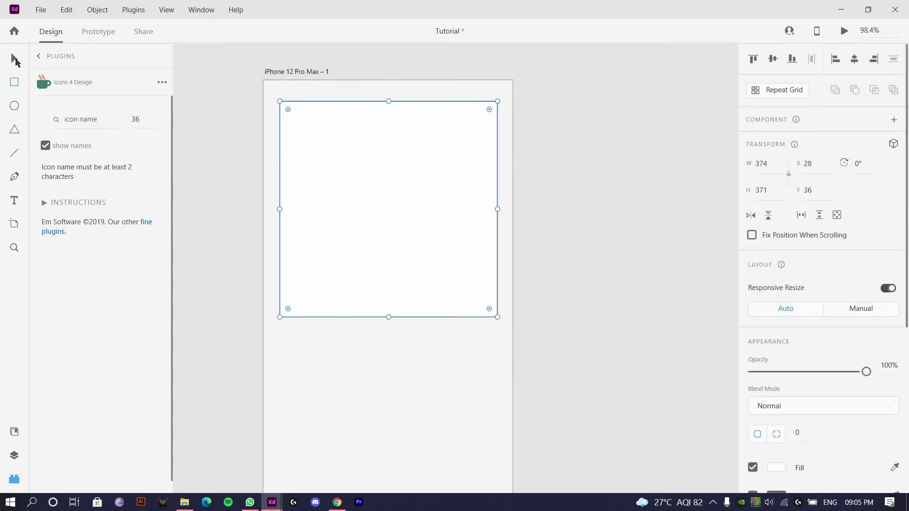
{"action": "left_click_drag", "start_coordinate": [372, 211], "coordinate": [373, 212]}
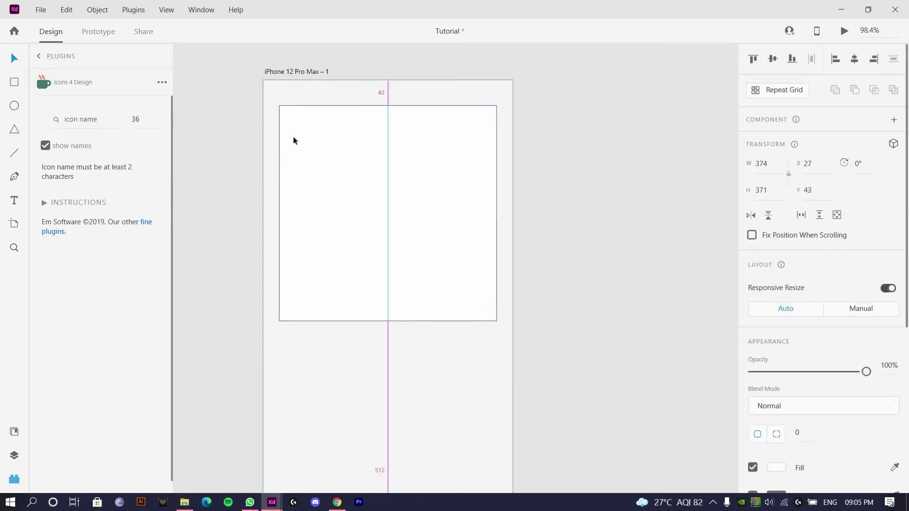
{"action": "left_click_drag", "start_coordinate": [288, 114], "coordinate": [284, 111]}
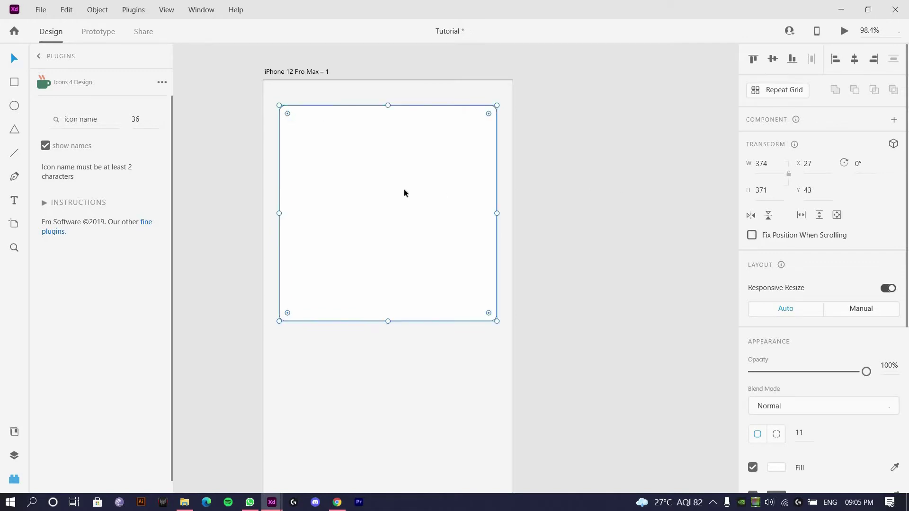
- Fill the rounded rectangle with a random photo from the User Profile plugin
{"action": "left_click", "coordinate": [13, 454]}
{"action": "left_click", "coordinate": [13, 431]}
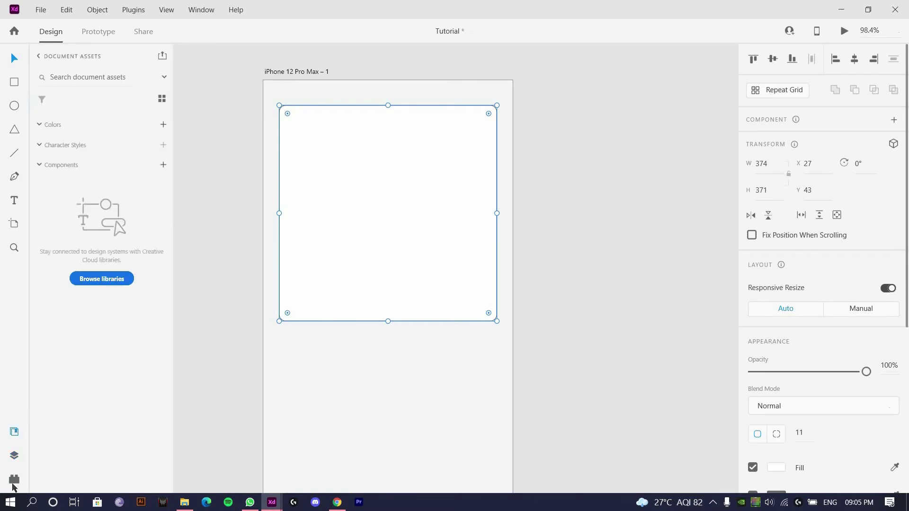
{"action": "key", "text": "ctrl+shift+p"}
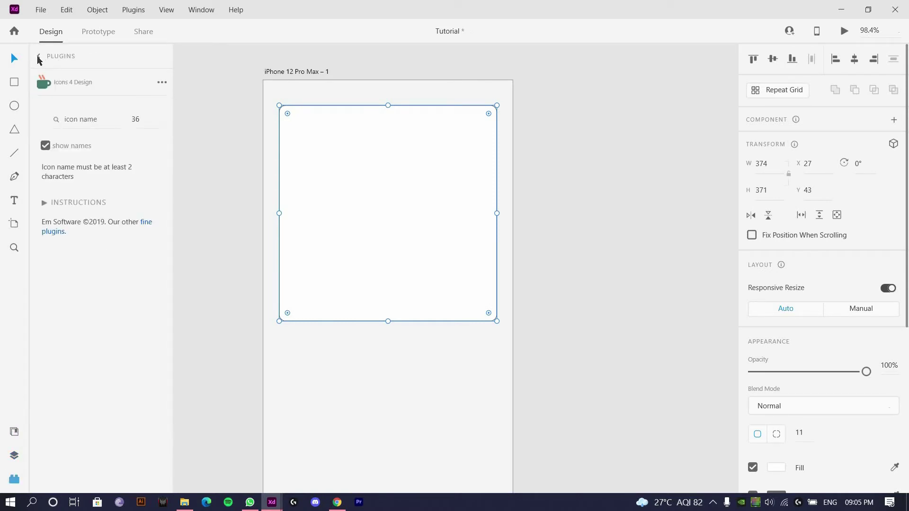
{"action": "left_click", "coordinate": [40, 57]}
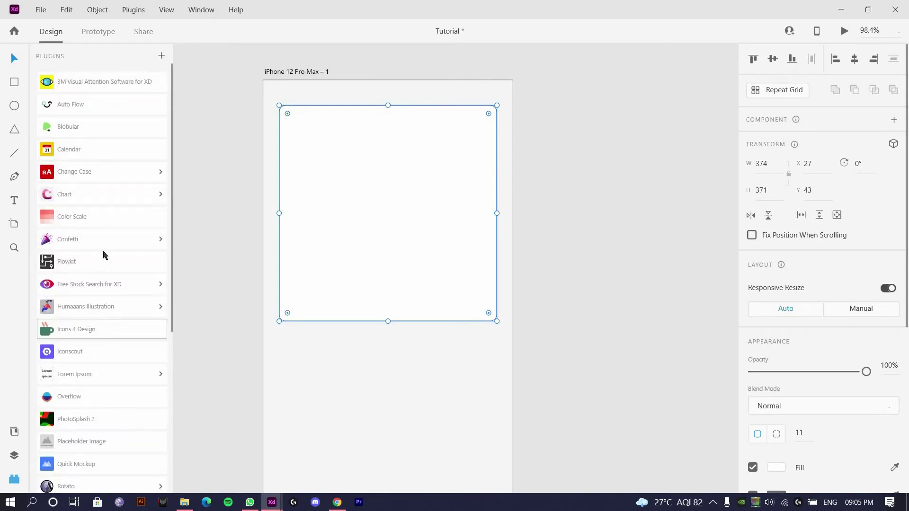
{"action": "scroll", "coordinate": [101, 245], "scroll_direction": "down", "scroll_amount": 3}
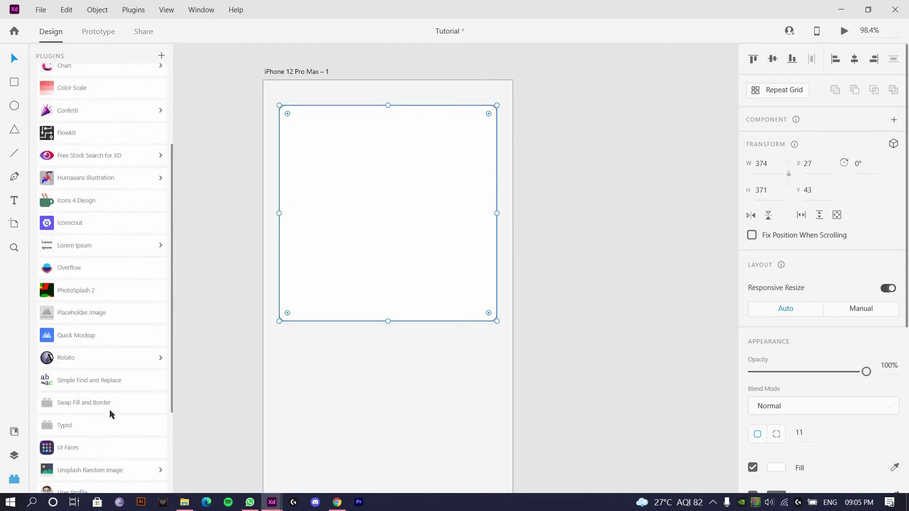
{"action": "scroll", "coordinate": [101, 433], "scroll_direction": "down", "scroll_amount": 2}
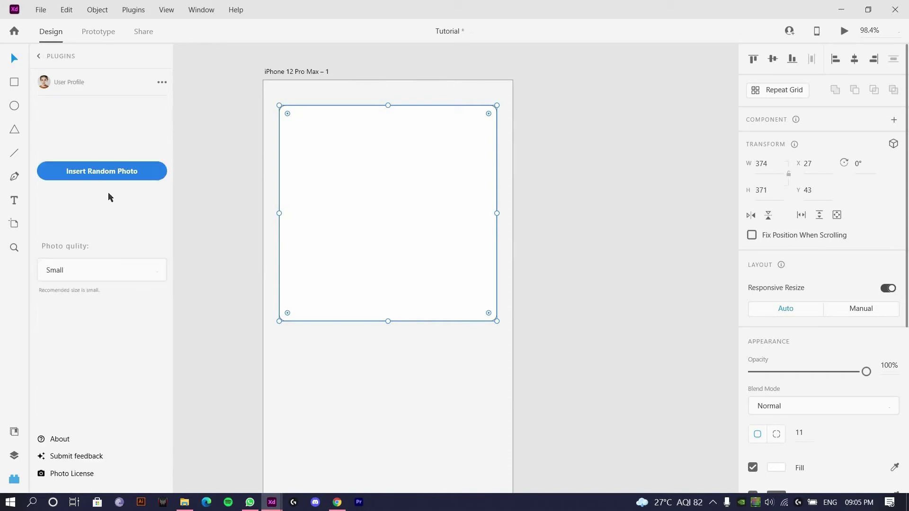
{"action": "left_click", "coordinate": [120, 173]}
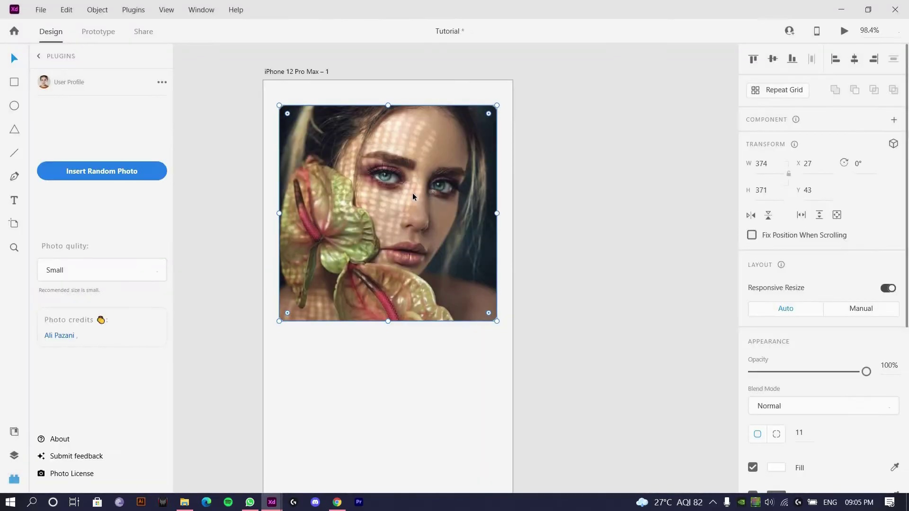
{"action": "key", "text": "Escape"}
{"action": "scroll", "coordinate": [419, 273], "scroll_direction": "up", "scroll_amount": 1}
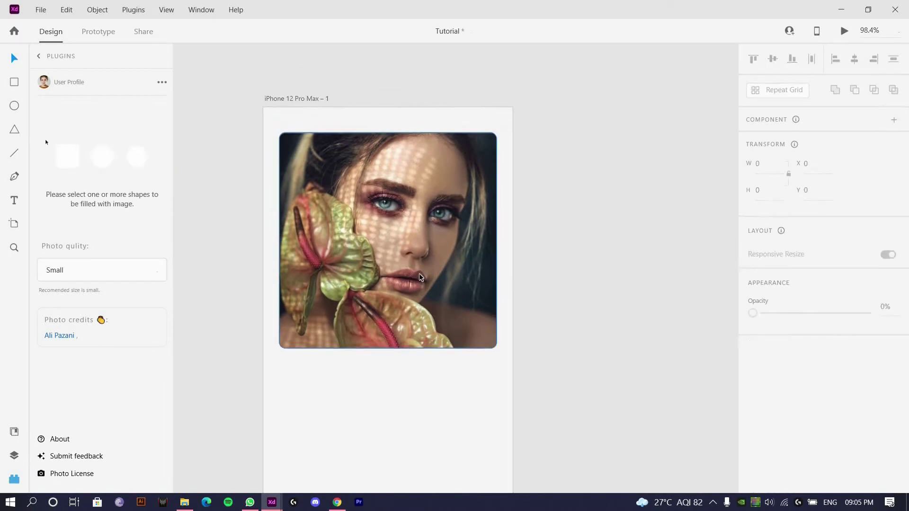
{"action": "scroll", "coordinate": [419, 274], "scroll_direction": "up", "scroll_amount": 1}
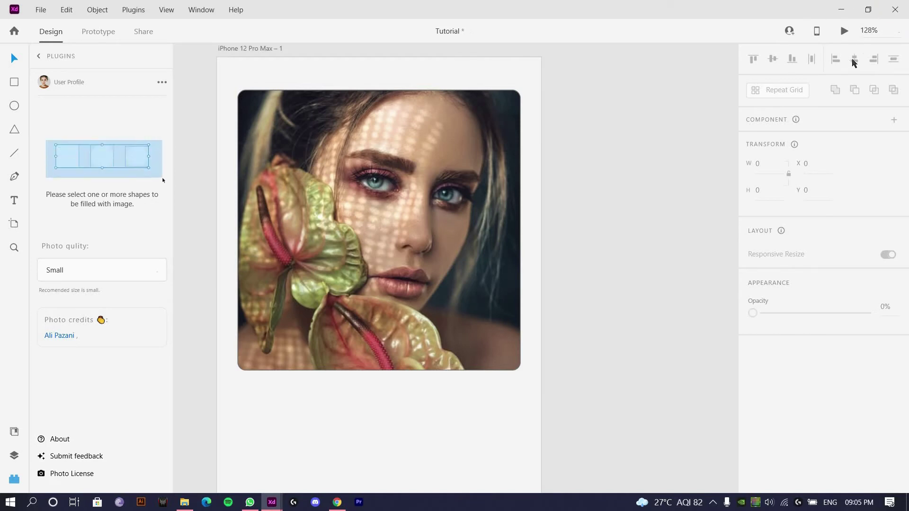
{"action": "scroll", "coordinate": [346, 240], "scroll_direction": "up", "scroll_amount": 1}
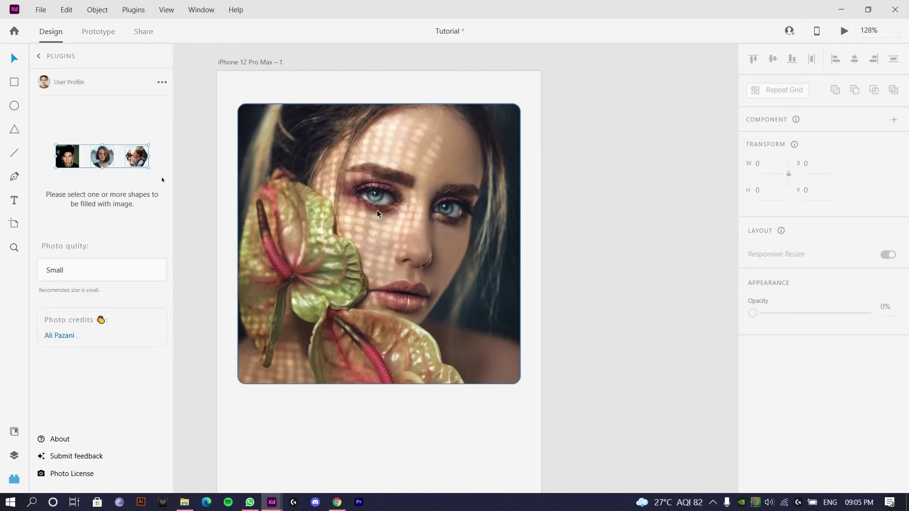
{"action": "left_click", "coordinate": [377, 210]}
{"action": "scroll", "coordinate": [827, 430], "scroll_direction": "down", "scroll_amount": 2}
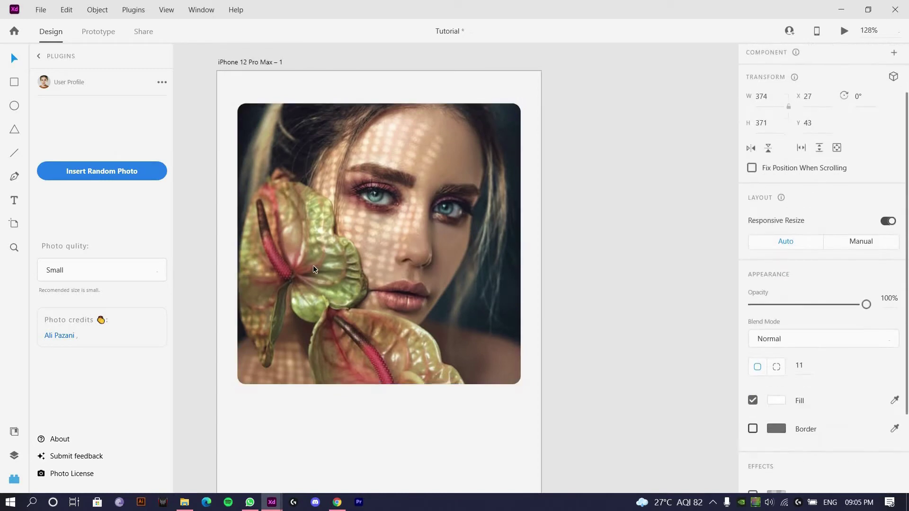
{"action": "left_click", "coordinate": [308, 255]}
{"action": "scroll", "coordinate": [308, 254], "scroll_direction": "up", "scroll_amount": 1}
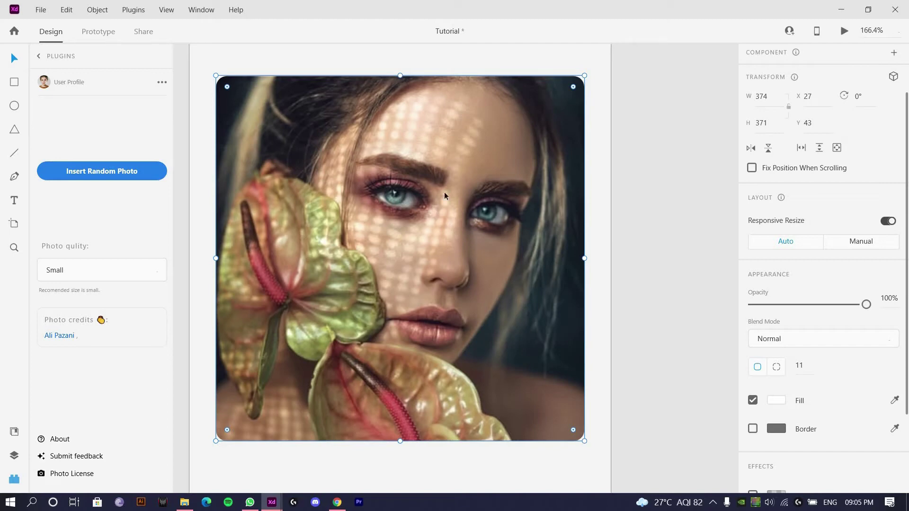
{"action": "scroll", "coordinate": [266, 136], "scroll_direction": "up", "scroll_amount": 1}
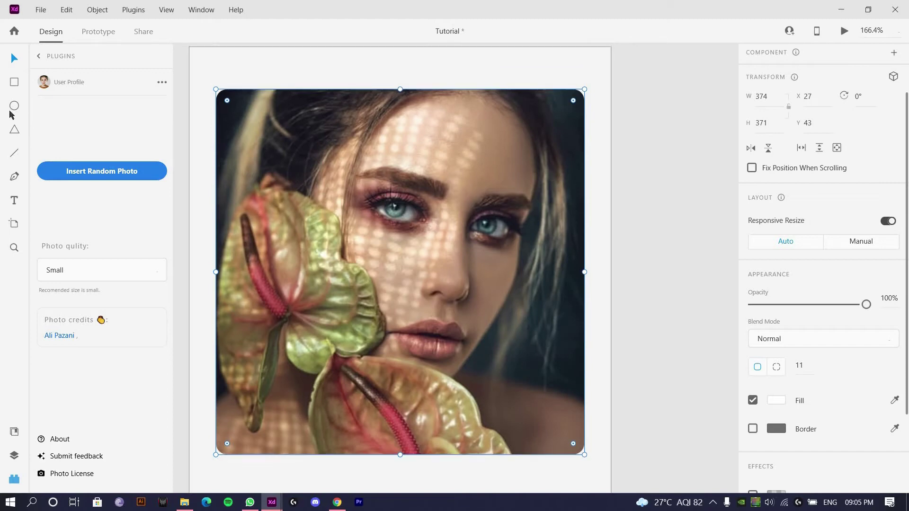
- Draw a white circle about 28 wide inside the photo's upper-right corner and remove its border
{"action": "left_click", "coordinate": [17, 108]}
{"action": "scroll", "coordinate": [576, 115], "scroll_direction": "up", "scroll_amount": 3}
{"action": "left_click_drag", "start_coordinate": [546, 141], "coordinate": [571, 159]}
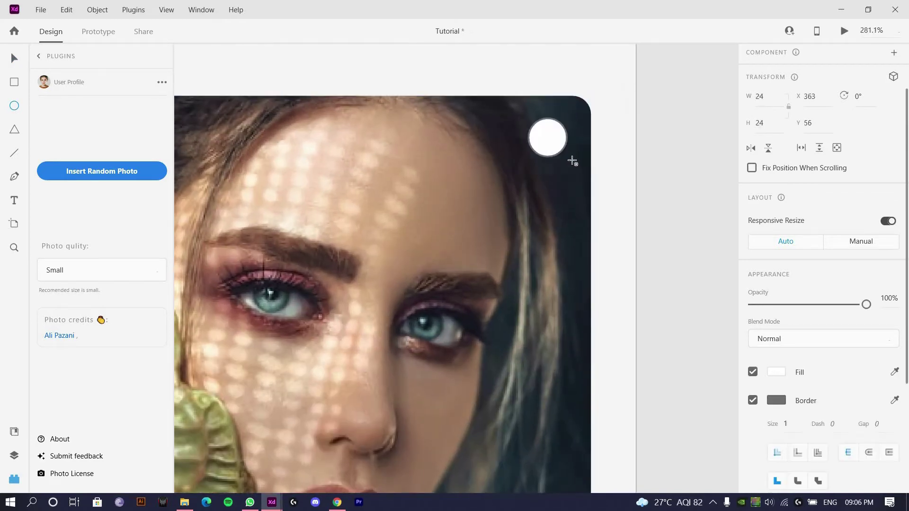
{"action": "scroll", "coordinate": [824, 284], "scroll_direction": "down", "scroll_amount": 4}
{"action": "left_click", "coordinate": [753, 234]}
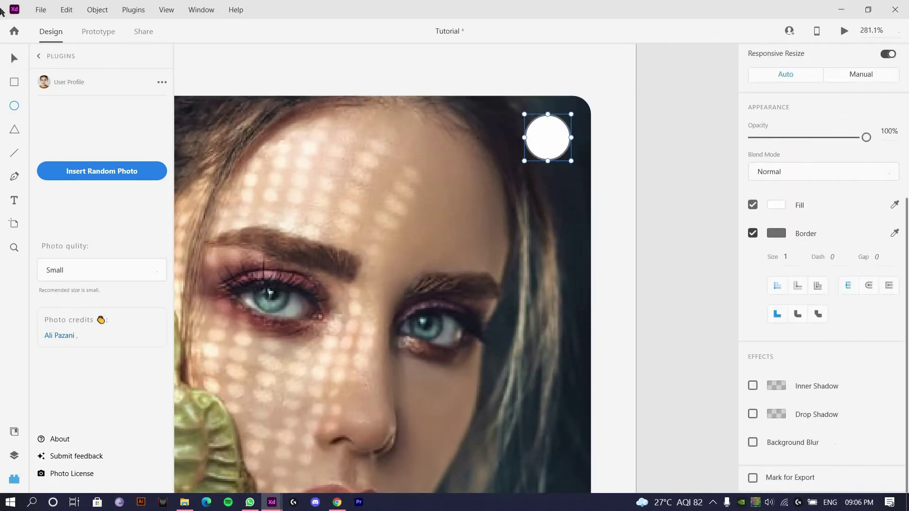
- Search the Icons 4 Design plugin for "Heart" and insert the solid heart icon from the Awesome set
{"action": "left_click", "coordinate": [39, 56]}
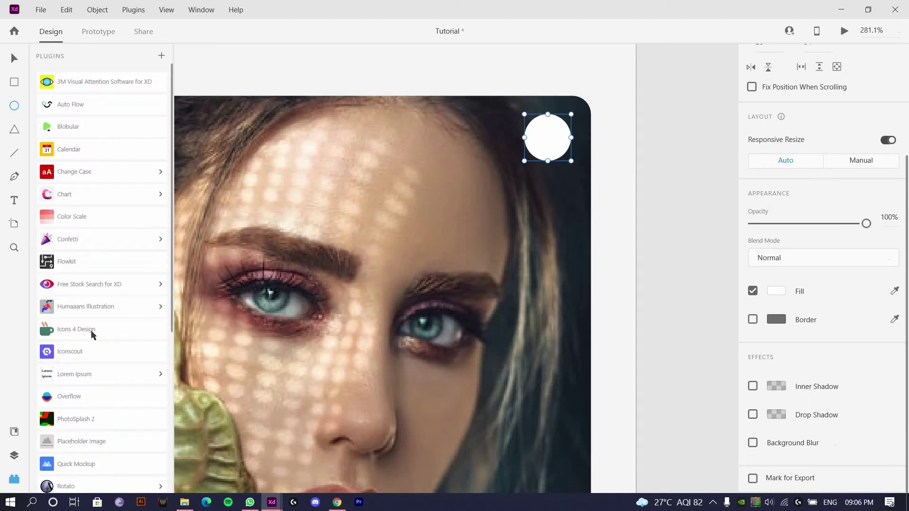
{"action": "key", "text": "shift+x"}
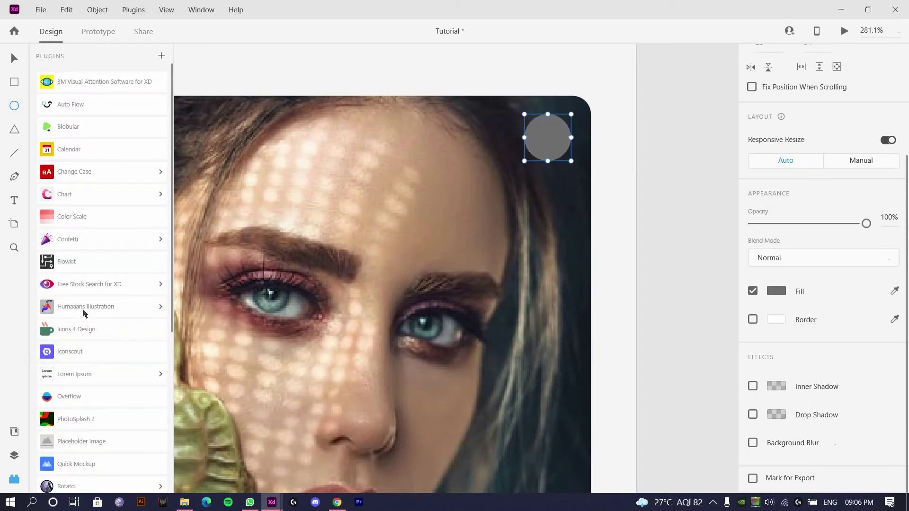
{"action": "key", "text": "shift+x"}
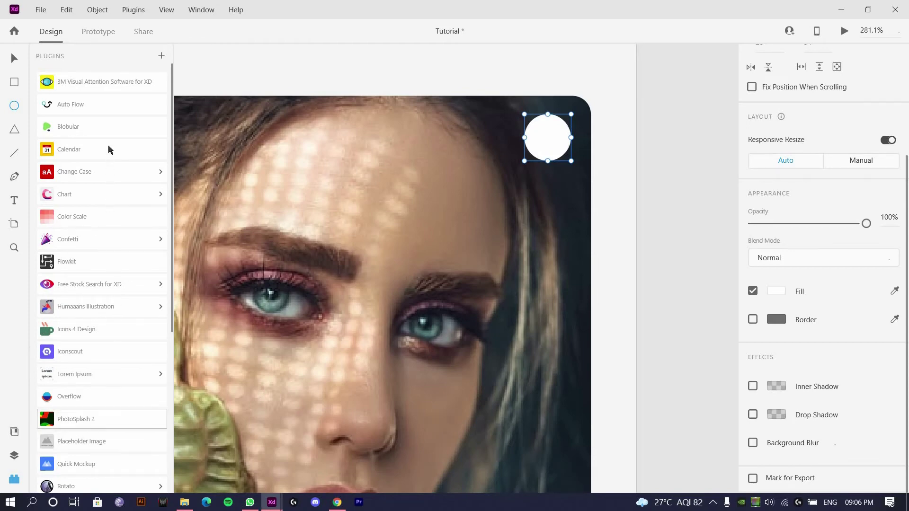
{"action": "key", "text": "Return"}
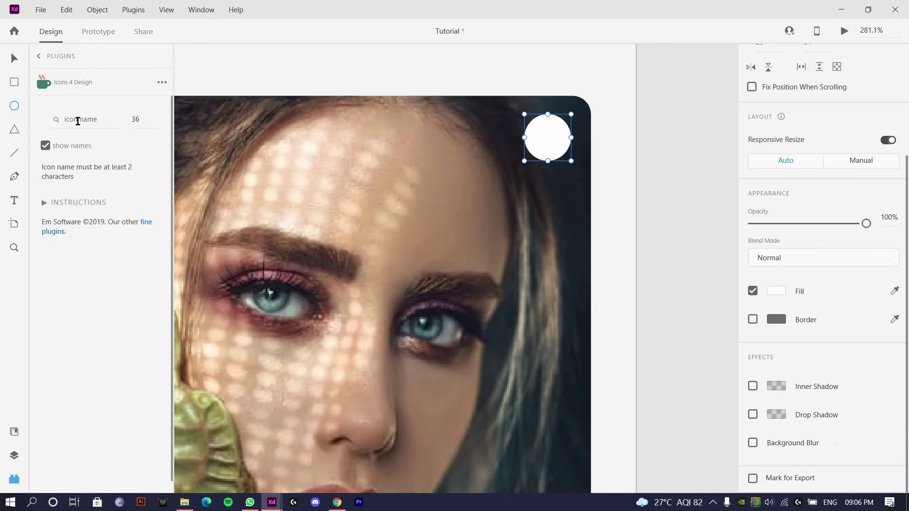
{"action": "left_click", "coordinate": [78, 120]}
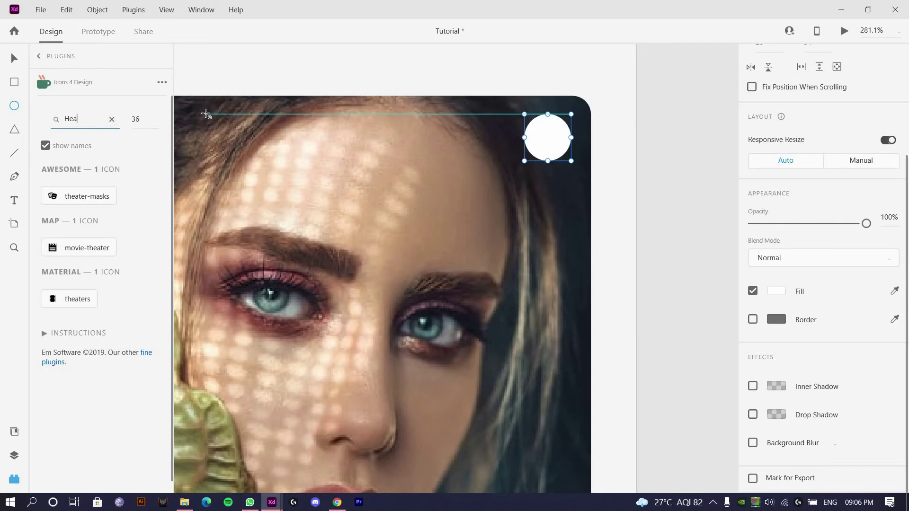
{"action": "type", "text": "rt"}
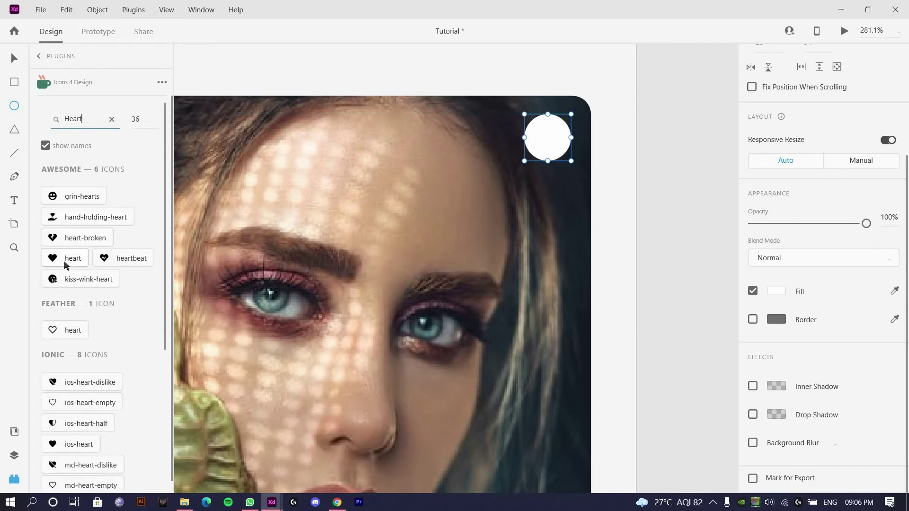
{"action": "left_click", "coordinate": [65, 263]}
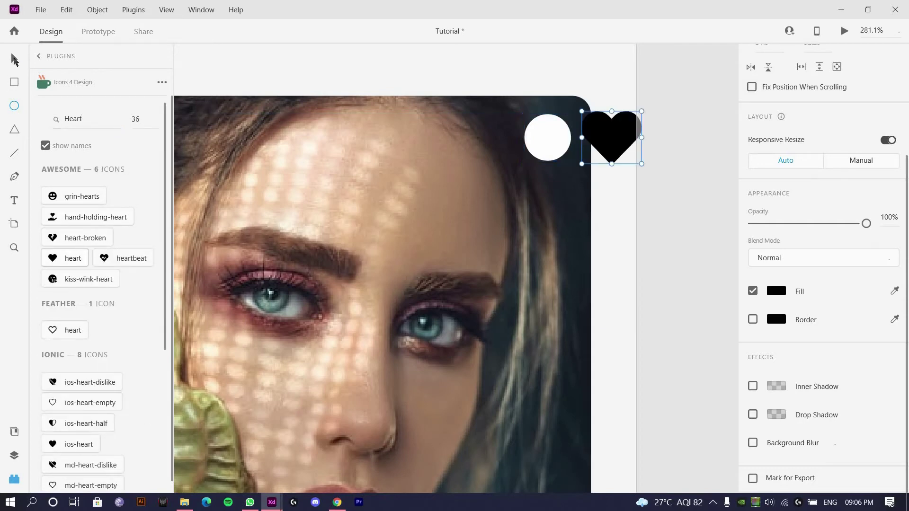
- Move the black heart onto the white circle and scale it down so it sits centred inside
{"action": "key", "text": "v"}
{"action": "left_click_drag", "start_coordinate": [611, 132], "coordinate": [547, 136]}
{"action": "left_click_drag", "start_coordinate": [580, 166], "coordinate": [561, 155]}
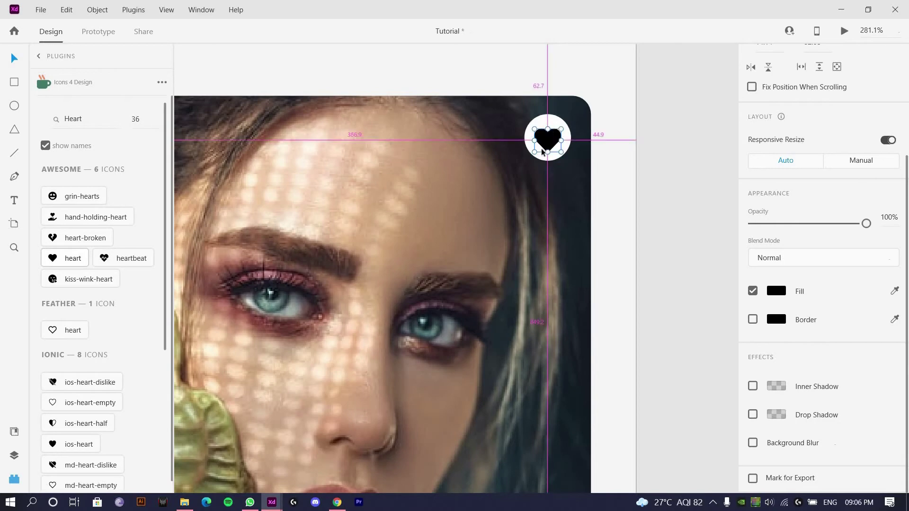
{"action": "scroll", "coordinate": [547, 144], "scroll_direction": "up", "scroll_amount": 2}
{"action": "scroll", "coordinate": [544, 144], "scroll_direction": "down", "scroll_amount": 2}
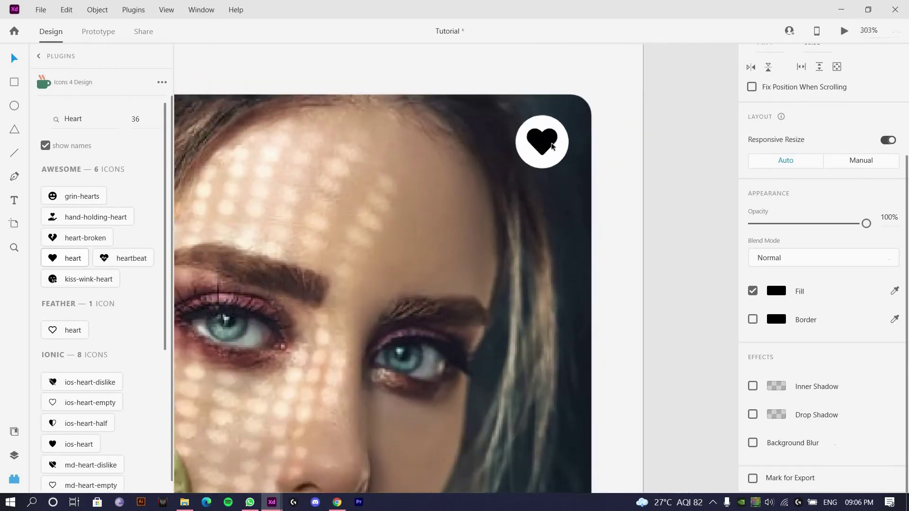
{"action": "scroll", "coordinate": [550, 142], "scroll_direction": "up", "scroll_amount": 2}
{"action": "scroll", "coordinate": [550, 142], "scroll_direction": "down", "scroll_amount": 3}
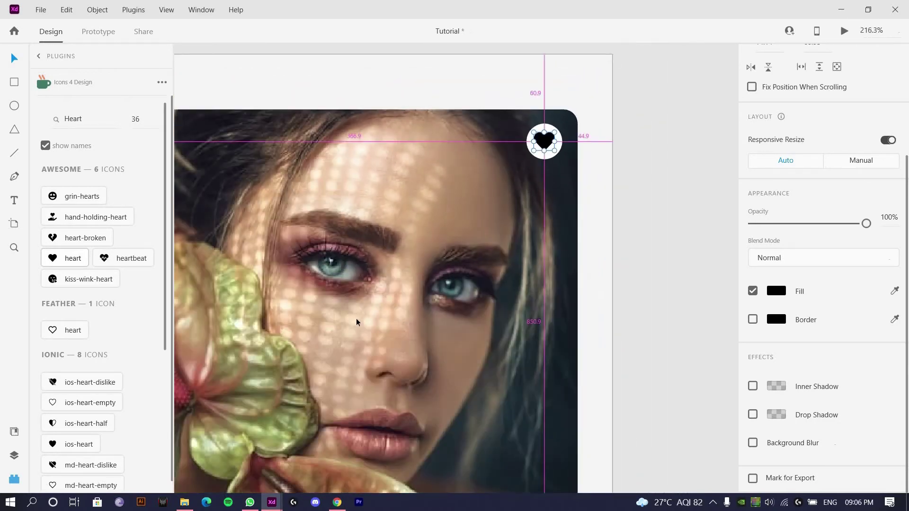
- Duplicate the heart icon onto the middle of the photo and fill the copy with white
{"action": "left_click_drag", "start_coordinate": [549, 142], "coordinate": [373, 315]}
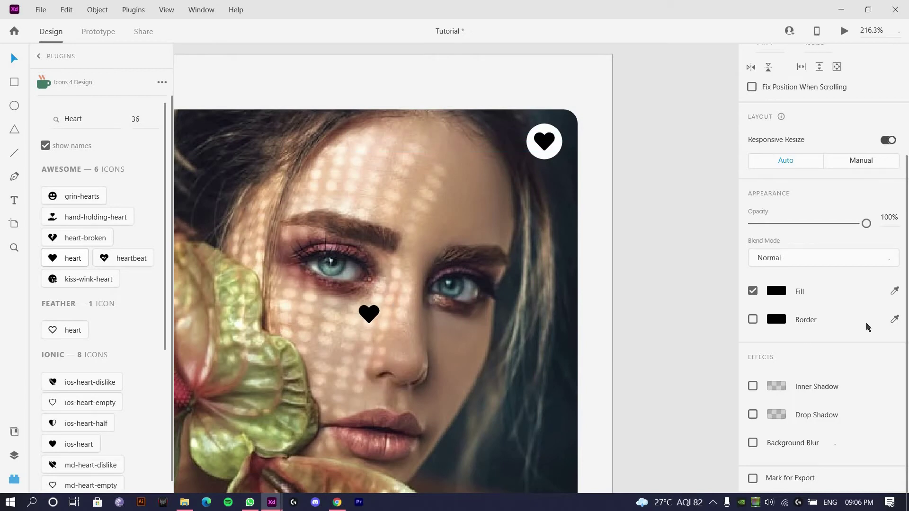
{"action": "left_click", "coordinate": [777, 291]}
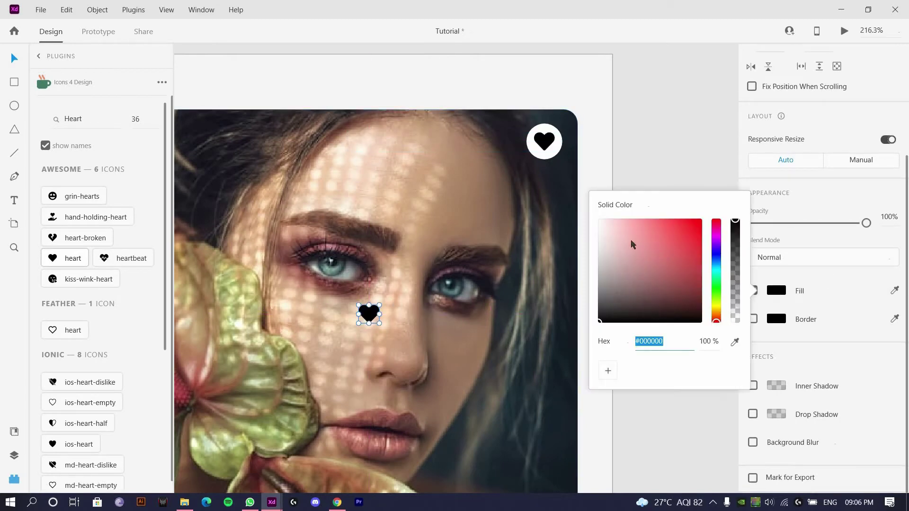
{"action": "left_click_drag", "start_coordinate": [550, 186], "coordinate": [550, 186]}
{"action": "left_click", "coordinate": [781, 216]}
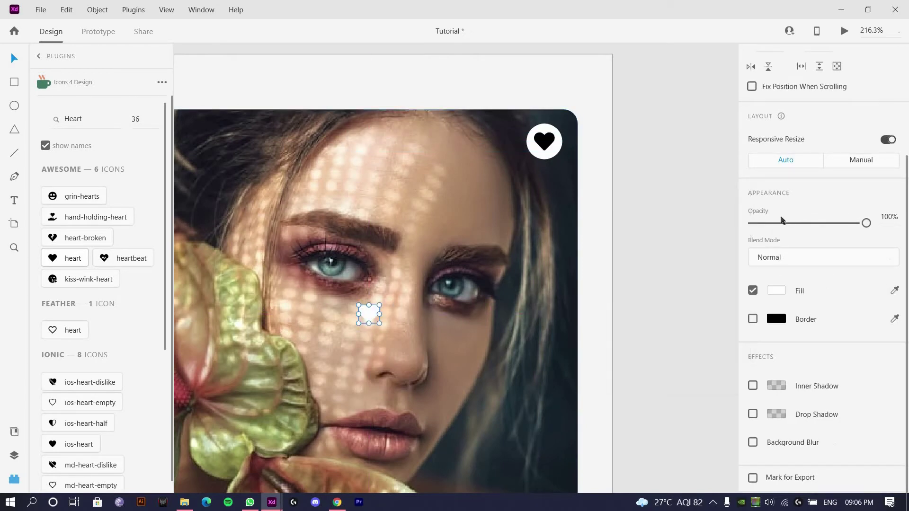
- Reduce the copied white heart's opacity to 42%
{"action": "left_click_drag", "start_coordinate": [799, 223], "coordinate": [803, 225]}
{"action": "left_click", "coordinate": [369, 316]}
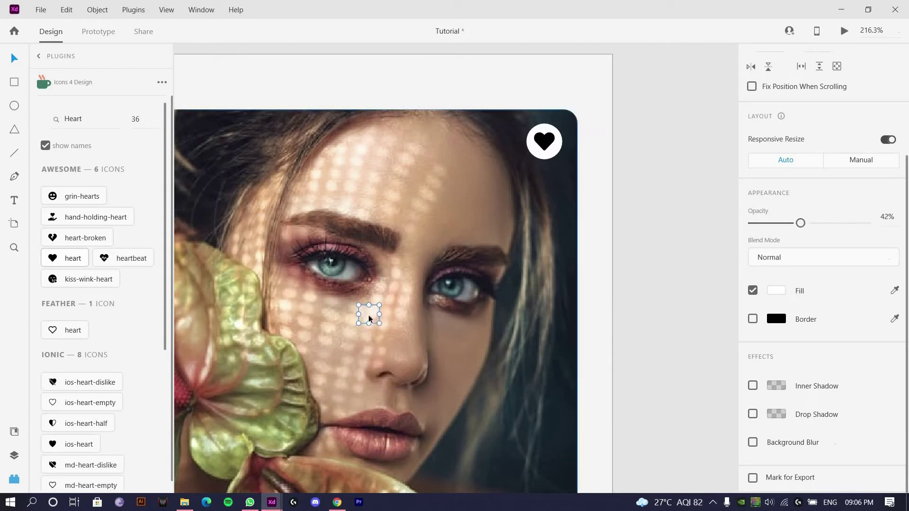
{"action": "key", "text": "alt"}
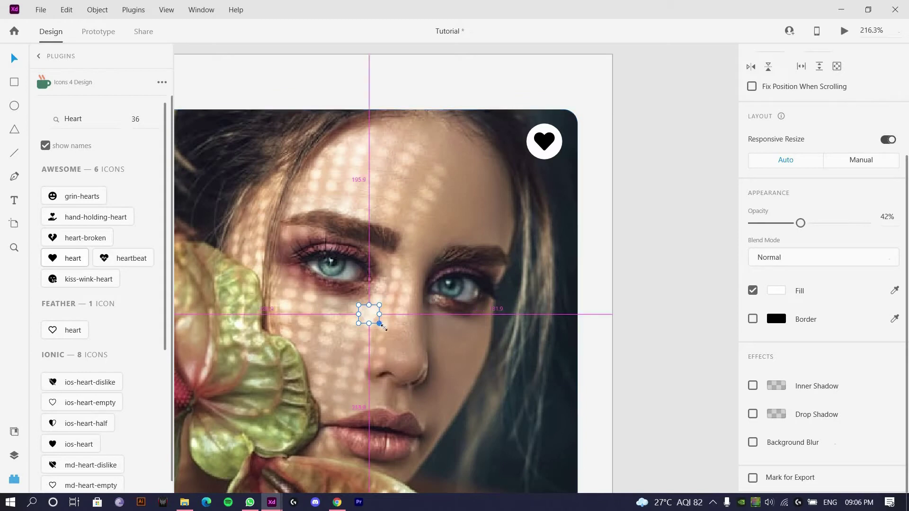
- Enlarge the white heart in the middle of the photo to about 23 × 20 and set its opacity to 0%
{"action": "left_click_drag", "start_coordinate": [380, 325], "coordinate": [423, 328]}
{"action": "left_click_drag", "start_coordinate": [779, 225], "coordinate": [753, 224]}
{"action": "left_click", "coordinate": [370, 313]}
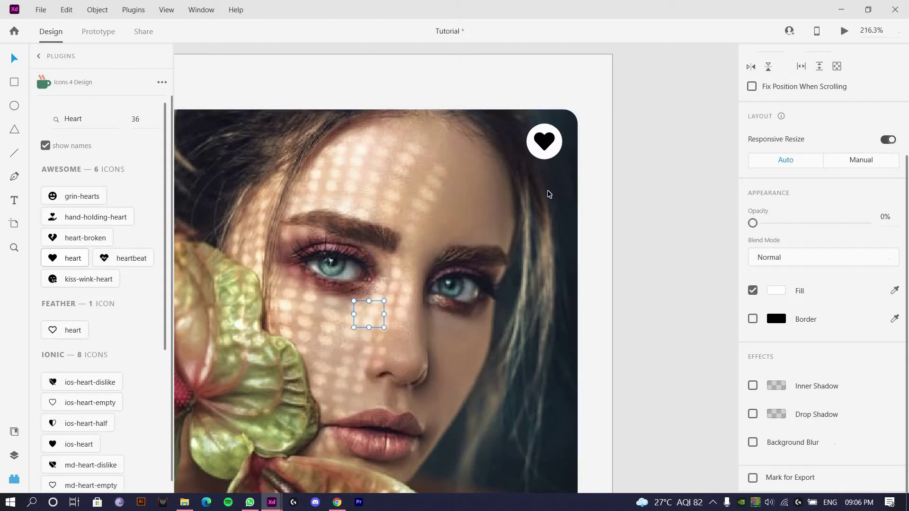
- Turn the black heart in the white circle into an outline with no fill and a #FF5353 border
{"action": "left_click", "coordinate": [542, 143]}
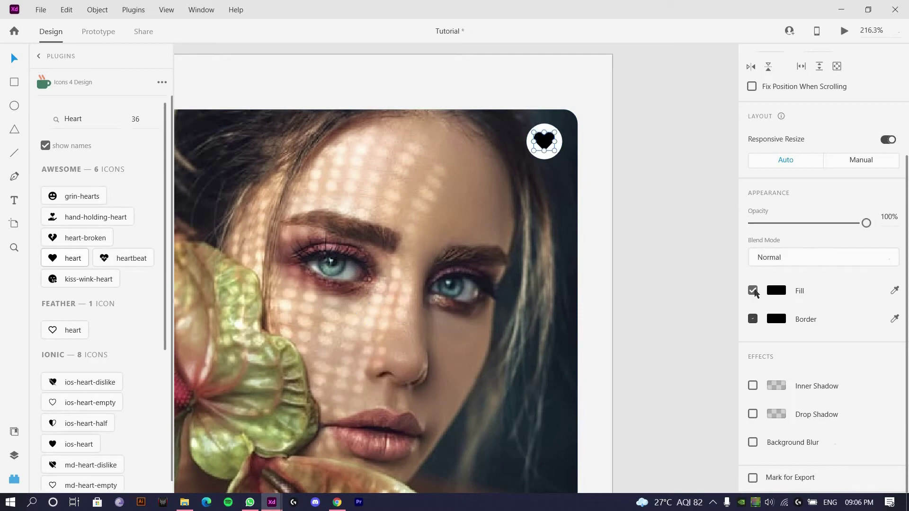
{"action": "left_click", "coordinate": [754, 319]}
{"action": "left_click", "coordinate": [753, 290]}
{"action": "scroll", "coordinate": [519, 108], "scroll_direction": "up", "scroll_amount": 5}
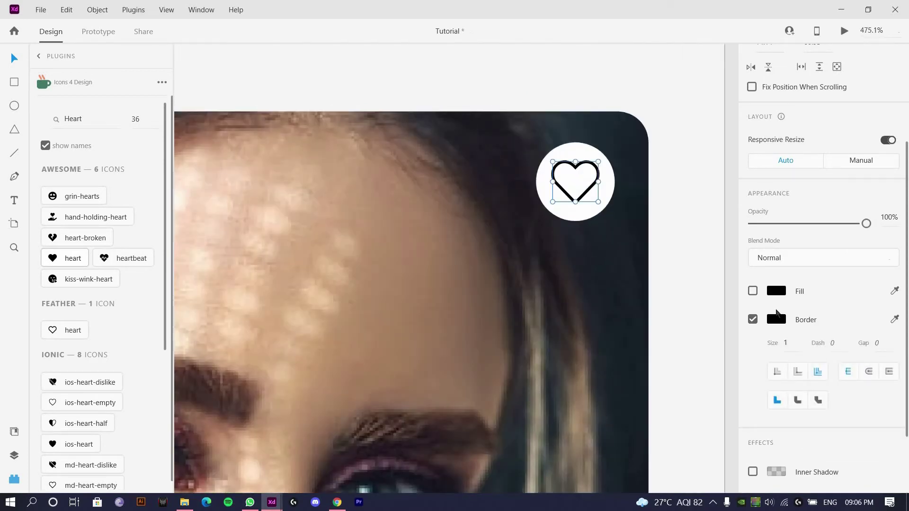
{"action": "left_click", "coordinate": [777, 320]}
{"action": "left_click_drag", "start_coordinate": [660, 241], "coordinate": [669, 231]}
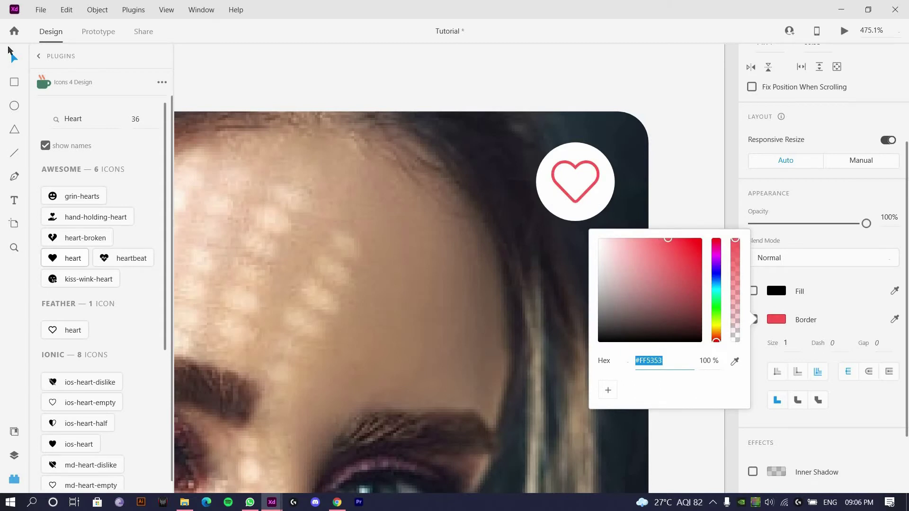
- Save the heart outline's red border colour to the document assets
{"action": "left_click", "coordinate": [40, 60]}
{"action": "left_click", "coordinate": [39, 57]}
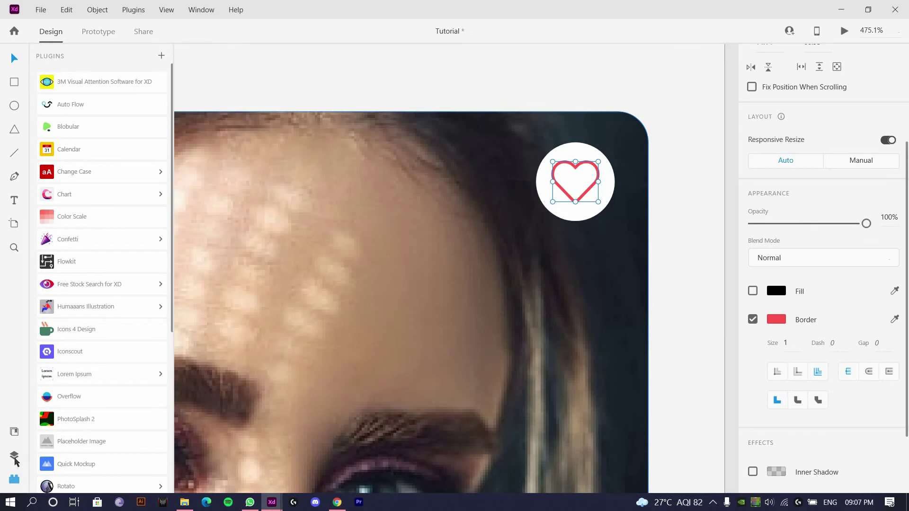
{"action": "key", "text": "ctrl+y"}
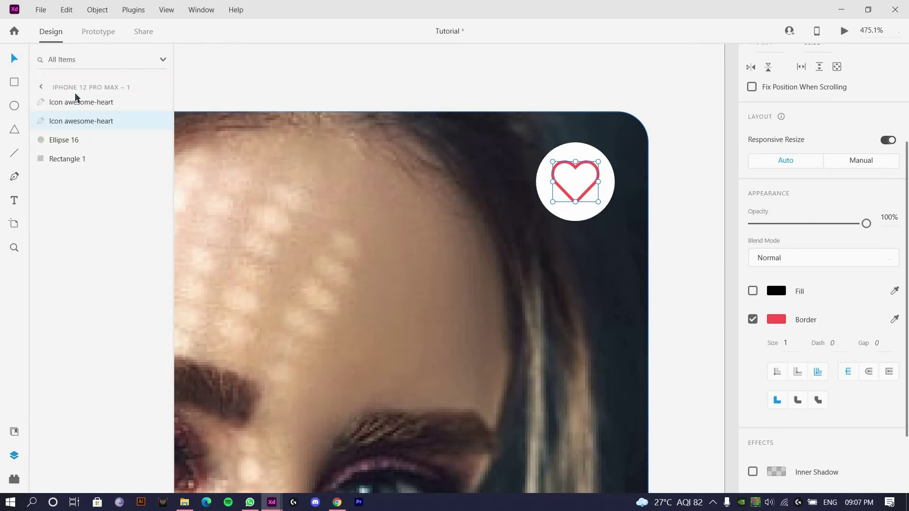
{"action": "key", "text": "ctrl+shift+y"}
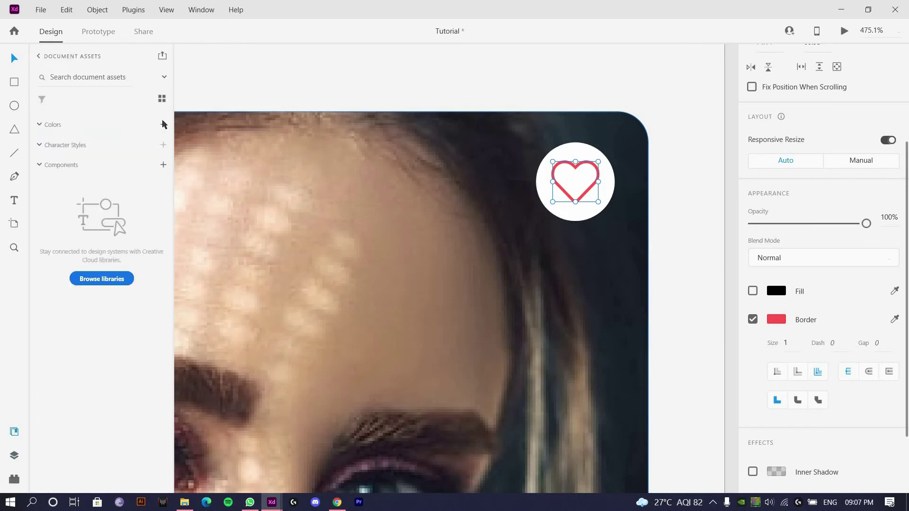
{"action": "key", "text": "ctrl+shift+c"}
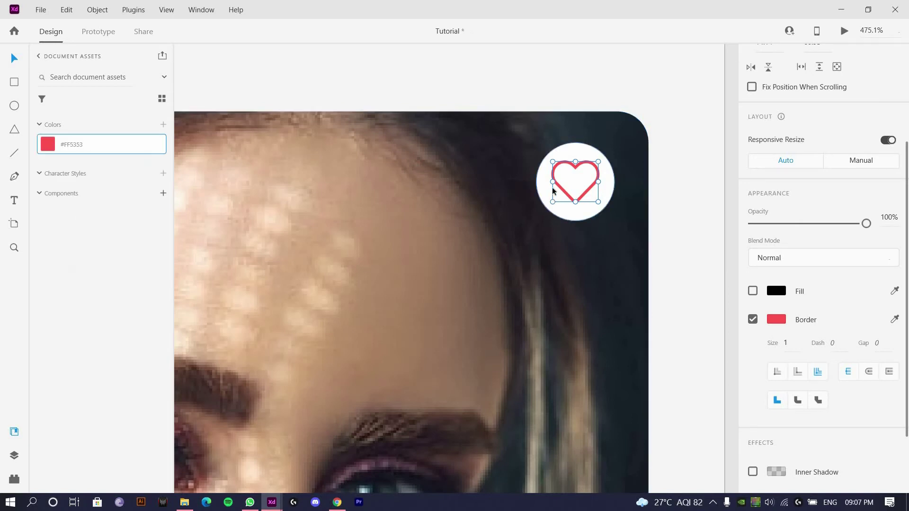
- Fill the invisible heart in the middle of the photo with the saved #FF5353 colour
{"action": "scroll", "coordinate": [551, 195], "scroll_direction": "down", "scroll_amount": 4}
{"action": "scroll", "coordinate": [424, 351], "scroll_direction": "down", "scroll_amount": 1}
{"action": "key", "text": "r"}
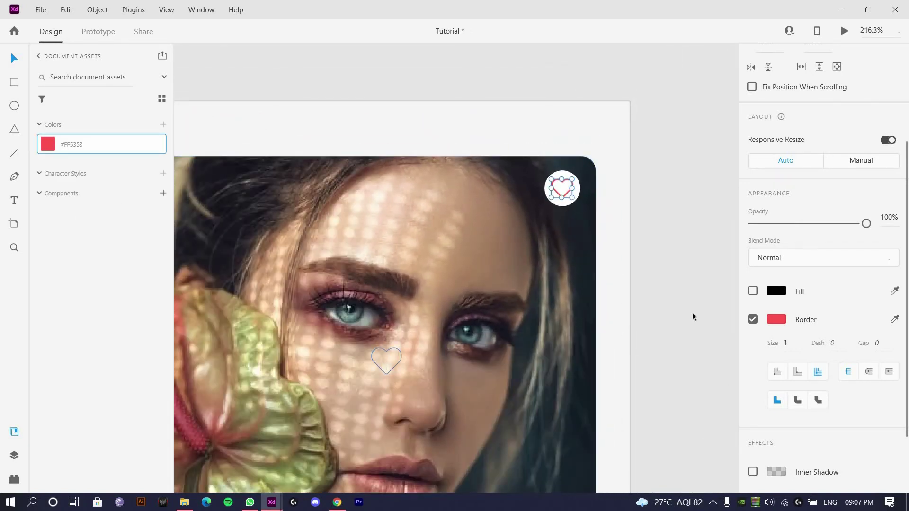
{"action": "left_click_drag", "start_coordinate": [371, 349], "coordinate": [402, 374]}
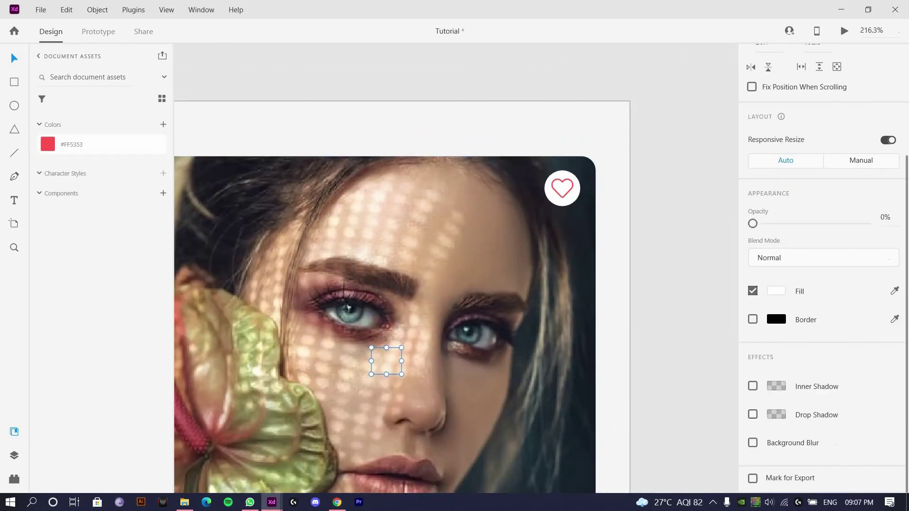
{"action": "left_click", "coordinate": [47, 144]}
{"action": "scroll", "coordinate": [426, 101], "scroll_direction": "down", "scroll_amount": 5}
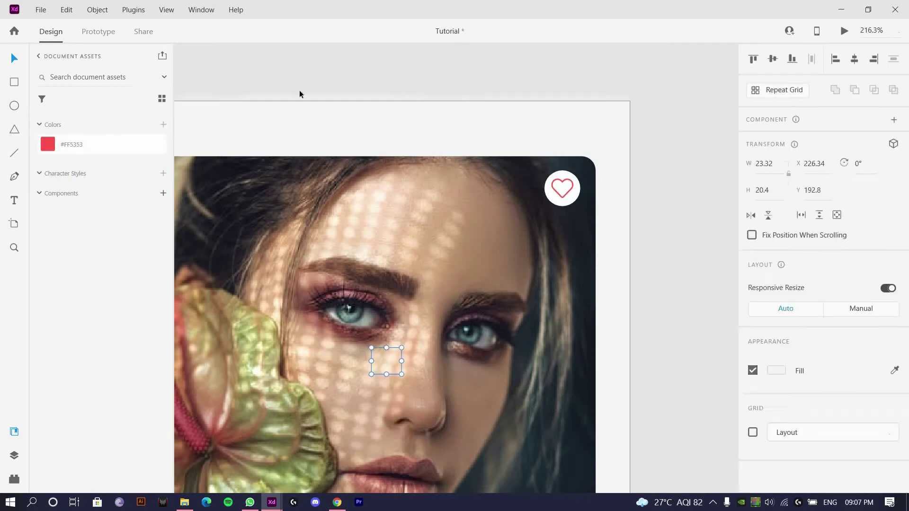
- Duplicate the iPhone 12 Pro Max – 1 artboard beside the original
{"action": "left_click", "coordinate": [301, 91]}
{"action": "key", "text": "ctrl+d"}
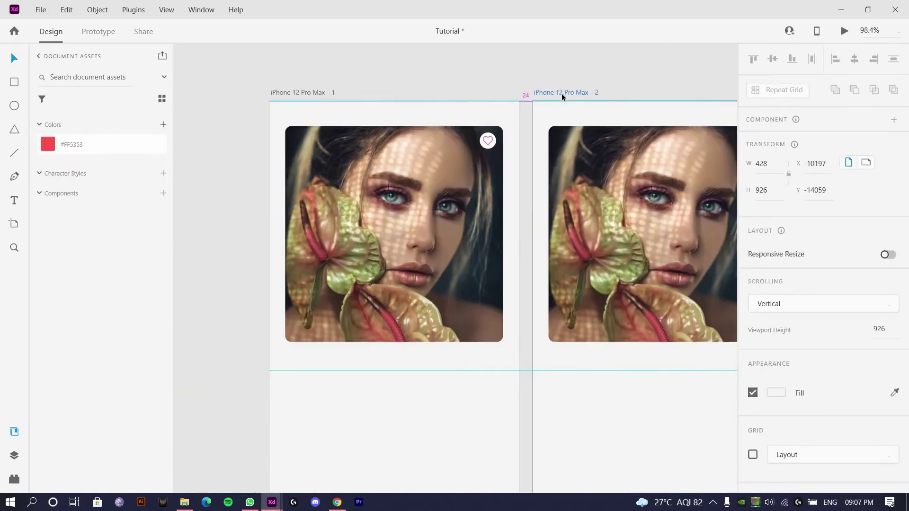
{"action": "scroll", "coordinate": [431, 244], "scroll_direction": "right", "scroll_amount": 5}
{"action": "scroll", "coordinate": [421, 257], "scroll_direction": "up", "scroll_amount": 3}
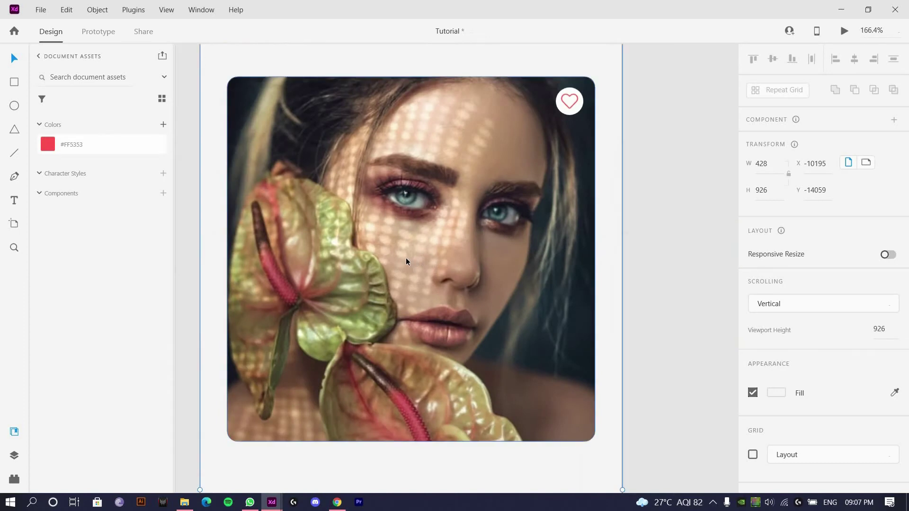
{"action": "left_click", "coordinate": [406, 253]}
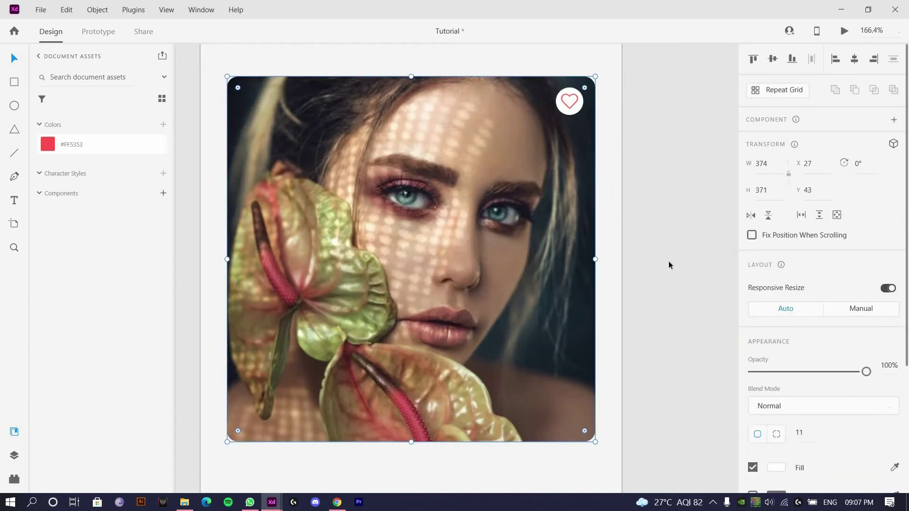
{"action": "left_click_drag", "start_coordinate": [647, 242], "coordinate": [423, 227]}
{"action": "scroll", "coordinate": [422, 182], "scroll_direction": "down", "scroll_amount": 4}
{"action": "scroll", "coordinate": [423, 182], "scroll_direction": "left", "scroll_amount": 3}
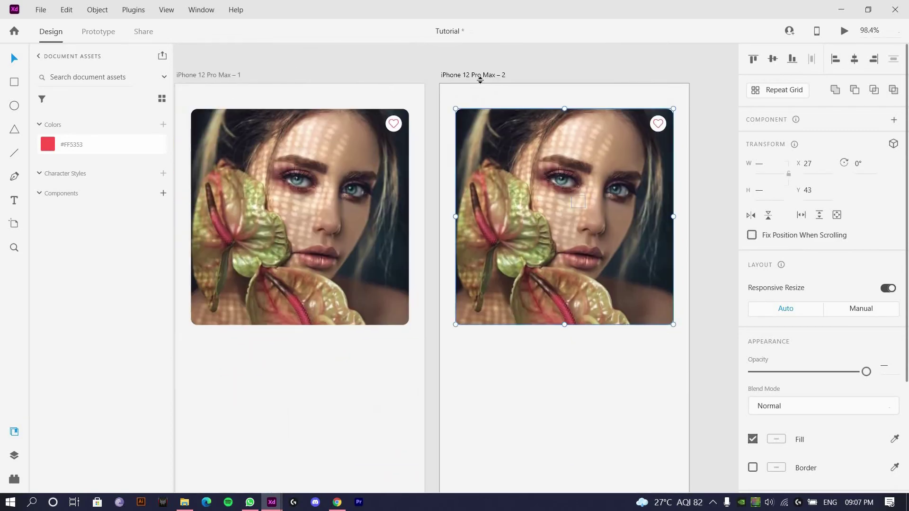
{"action": "left_click", "coordinate": [480, 79]}
{"action": "left_click", "coordinate": [512, 176]}
{"action": "key", "text": "Delete"}
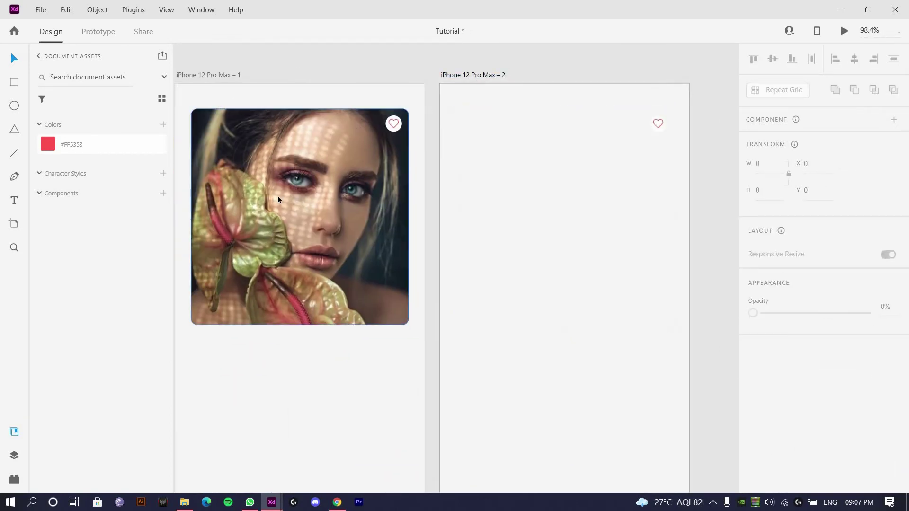
{"action": "left_click_drag", "start_coordinate": [264, 147], "coordinate": [436, 110]}
{"action": "left_click_drag", "start_coordinate": [299, 136], "coordinate": [585, 184]}
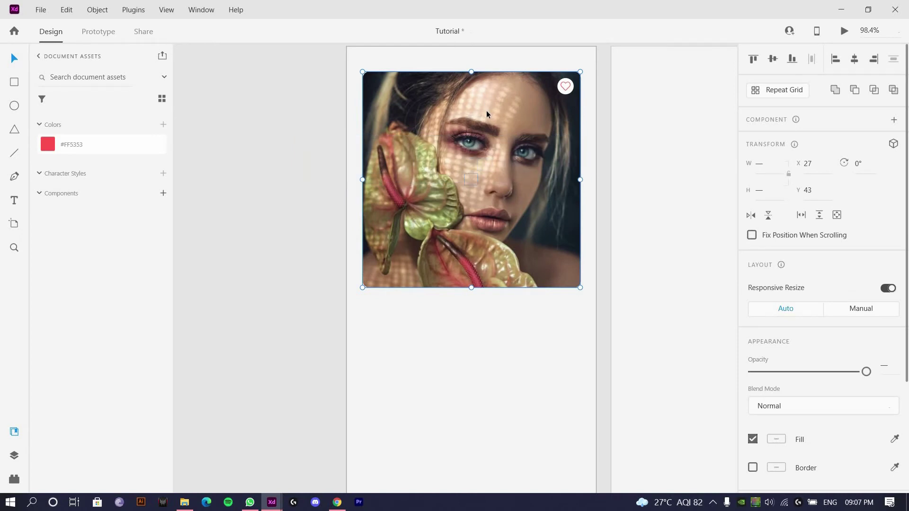
{"action": "scroll", "coordinate": [621, 92], "scroll_direction": "down", "scroll_amount": 1}
{"action": "scroll", "coordinate": [621, 92], "scroll_direction": "down", "scroll_amount": 2}
{"action": "left_click", "coordinate": [622, 90]}
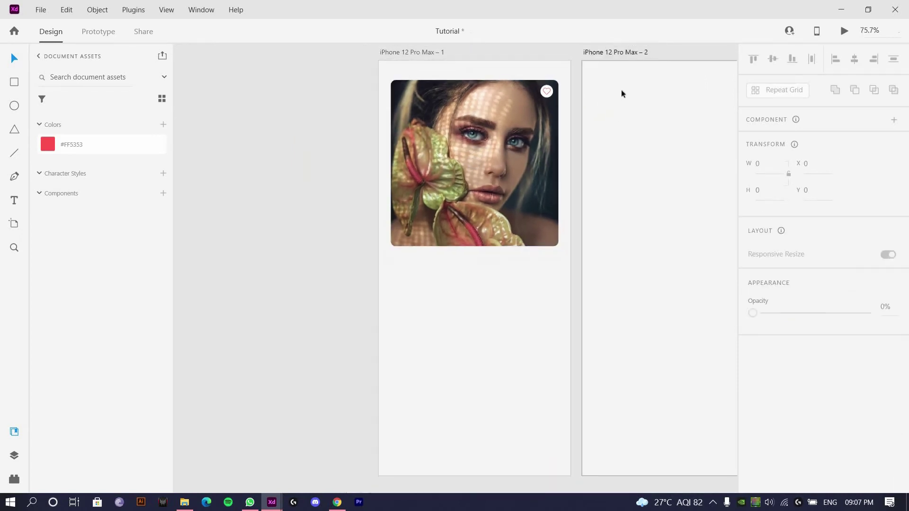
{"action": "left_click", "coordinate": [610, 53]}
{"action": "key", "text": "Delete"}
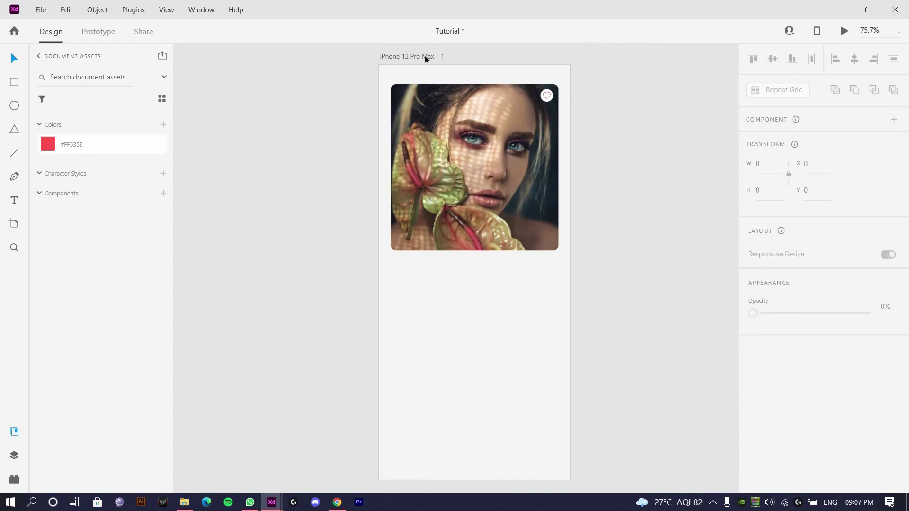
{"action": "key", "text": "ctrl+z"}
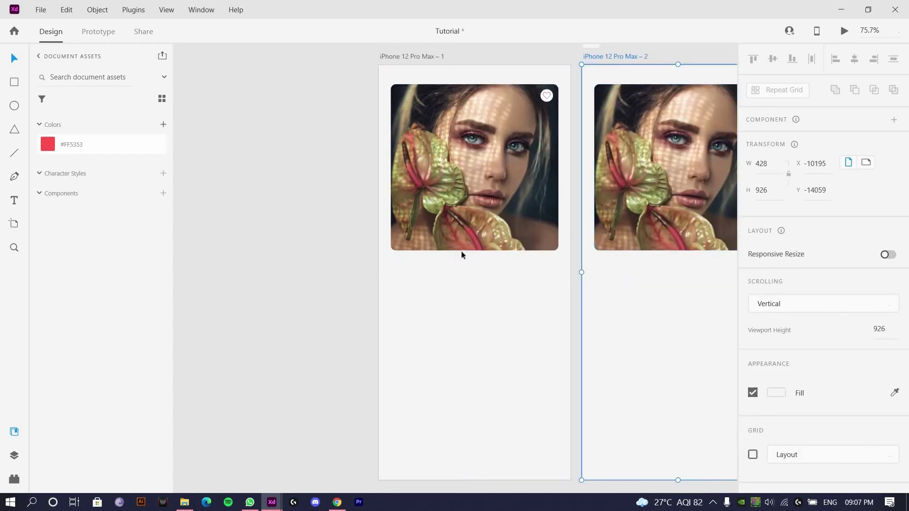
- On the second artboard, enlarge the invisible middle heart to about 94 × 82 and set its opacity to 100%
{"action": "scroll", "coordinate": [461, 251], "scroll_direction": "right", "scroll_amount": 5}
{"action": "scroll", "coordinate": [460, 174], "scroll_direction": "up", "scroll_amount": 3}
{"action": "left_click", "coordinate": [451, 163]}
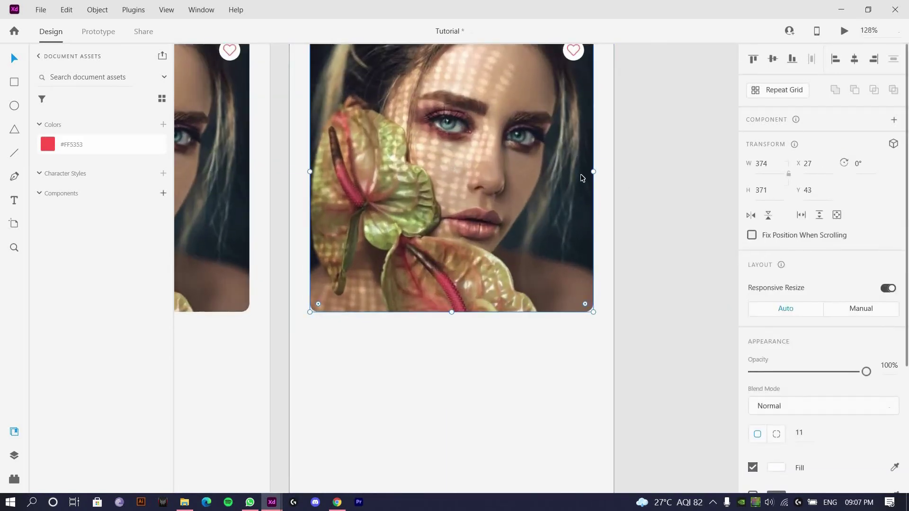
{"action": "left_click_drag", "start_coordinate": [370, 138], "coordinate": [519, 198]}
{"action": "left_click_drag", "start_coordinate": [460, 179], "coordinate": [497, 203]}
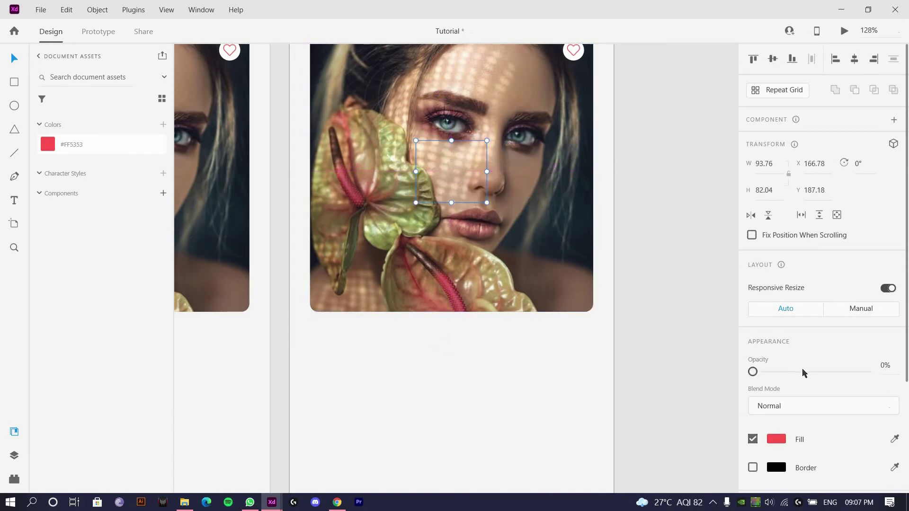
{"action": "left_click_drag", "start_coordinate": [804, 372], "coordinate": [887, 372]}
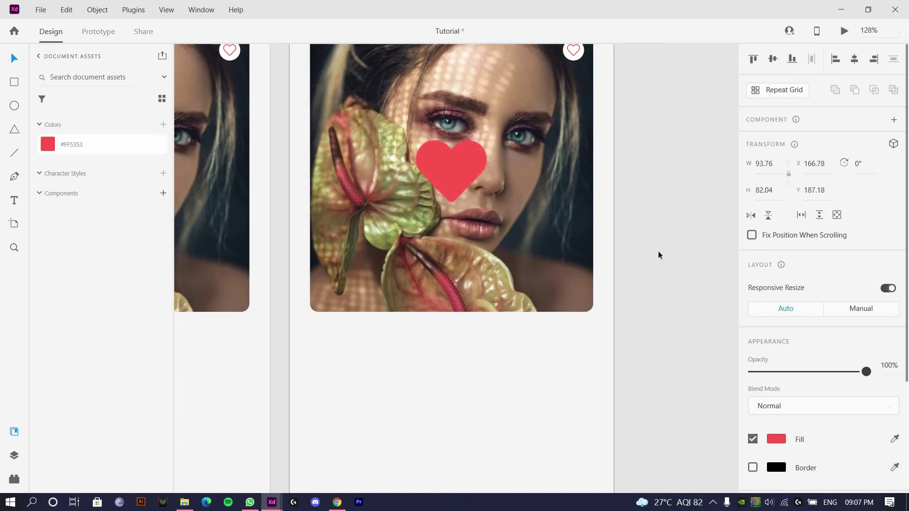
- Duplicate the second artboard with its large red heart to create a third artboard on the far side
{"action": "scroll", "coordinate": [602, 180], "scroll_direction": "down", "scroll_amount": 3}
{"action": "scroll", "coordinate": [483, 144], "scroll_direction": "up", "scroll_amount": 1}
{"action": "scroll", "coordinate": [329, 226], "scroll_direction": "up", "scroll_amount": 2}
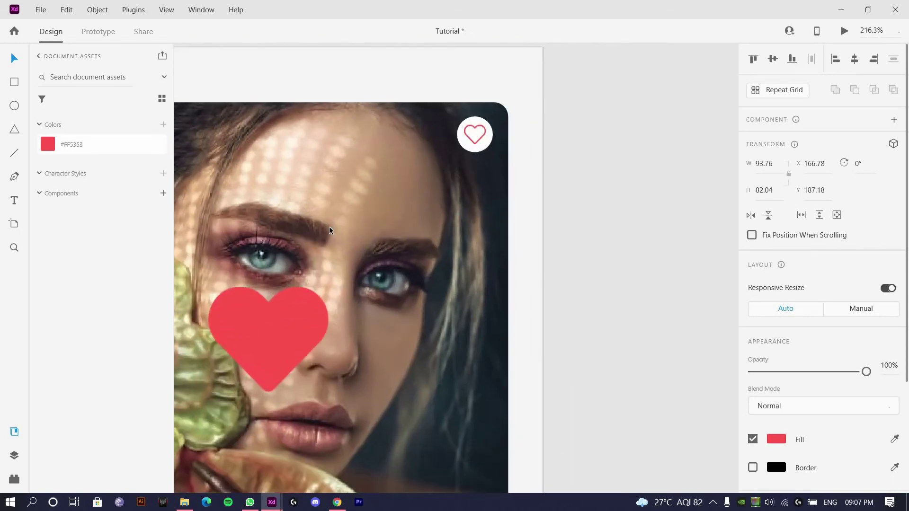
{"action": "scroll", "coordinate": [327, 226], "scroll_direction": "down", "scroll_amount": 5}
{"action": "left_click_drag", "start_coordinate": [300, 140], "coordinate": [474, 138]}
{"action": "scroll", "coordinate": [502, 229], "scroll_direction": "up", "scroll_amount": 3}
- Shrink the large red heart on the third artboard to about 36 × 31 and set its opacity to 0%
{"action": "left_click", "coordinate": [496, 255]}
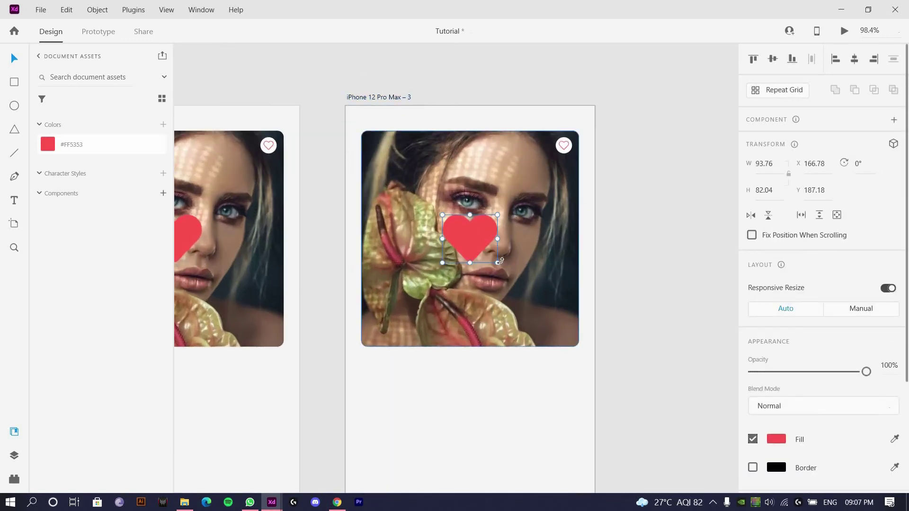
{"action": "left_click_drag", "start_coordinate": [497, 263], "coordinate": [481, 248]}
{"action": "left_click_drag", "start_coordinate": [866, 372], "coordinate": [690, 375]}
- Fill the outlined heart in the third artboard's white circle with red sampled from its border colour
{"action": "scroll", "coordinate": [562, 152], "scroll_direction": "up", "scroll_amount": 10}
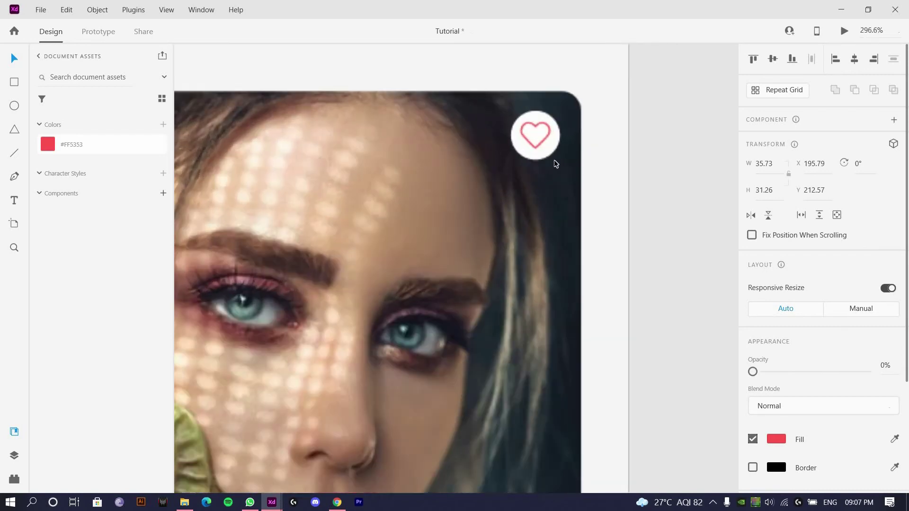
{"action": "left_click", "coordinate": [564, 166]}
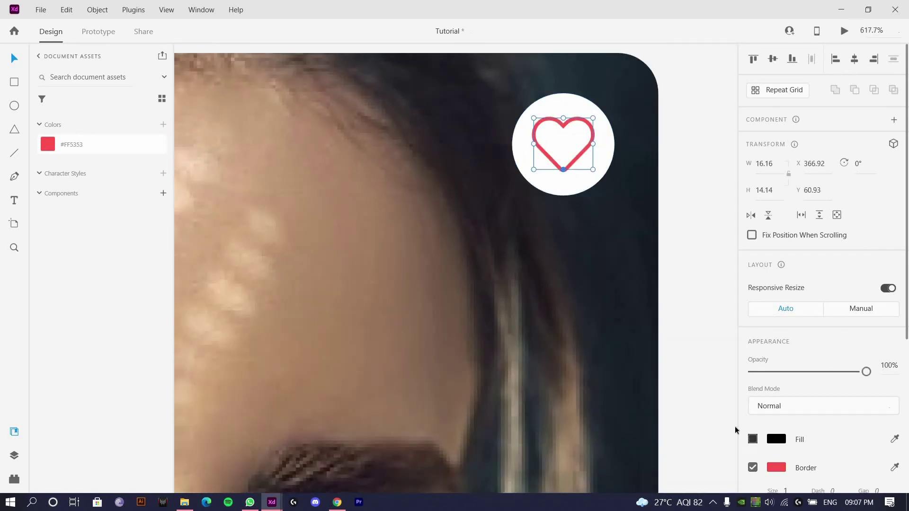
{"action": "scroll", "coordinate": [898, 377], "scroll_direction": "down", "scroll_amount": 3}
{"action": "left_click", "coordinate": [895, 373]}
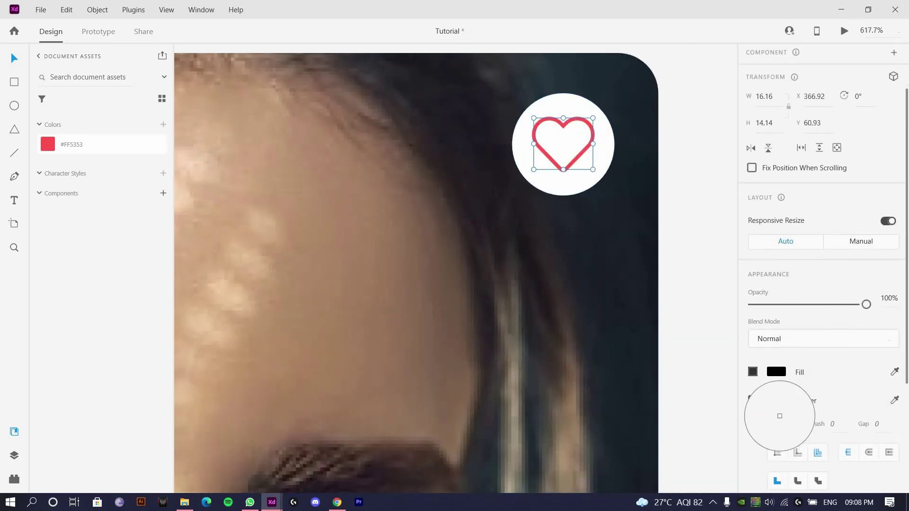
{"action": "left_click", "coordinate": [781, 399]}
- Switch to prototyping and link the photo on the first artboard to the second artboard
{"action": "scroll", "coordinate": [400, 318], "scroll_direction": "down", "scroll_amount": 13}
{"action": "left_click_drag", "start_coordinate": [294, 204], "coordinate": [460, 175]}
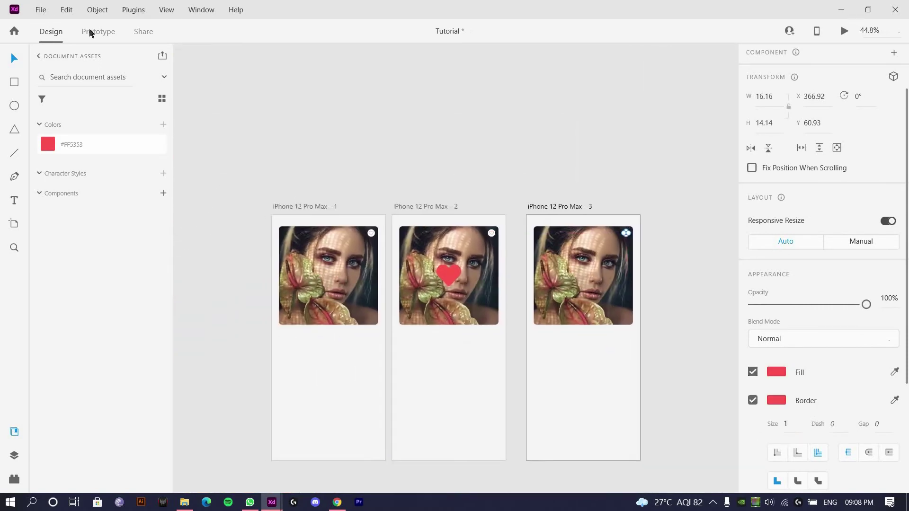
{"action": "left_click", "coordinate": [90, 32]}
{"action": "scroll", "coordinate": [380, 163], "scroll_direction": "up", "scroll_amount": 4}
{"action": "left_click_drag", "start_coordinate": [294, 202], "coordinate": [319, 4]}
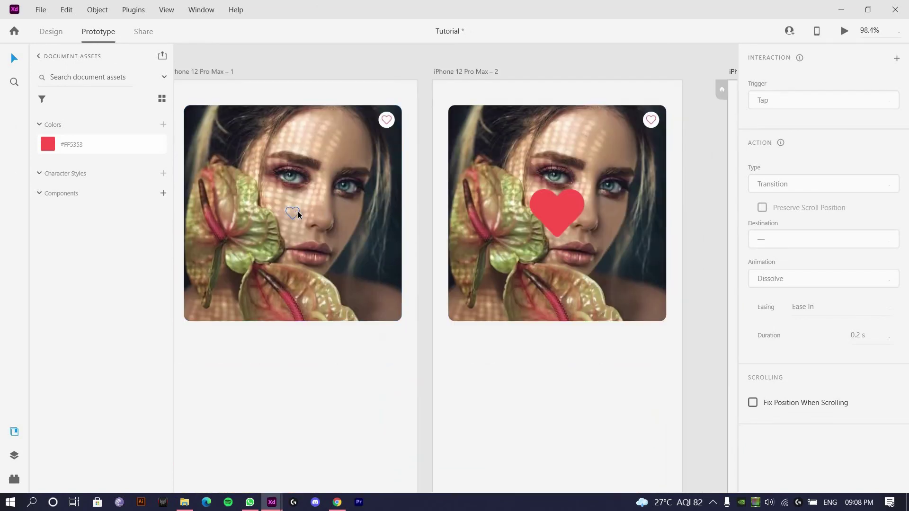
{"action": "left_click", "coordinate": [393, 213]}
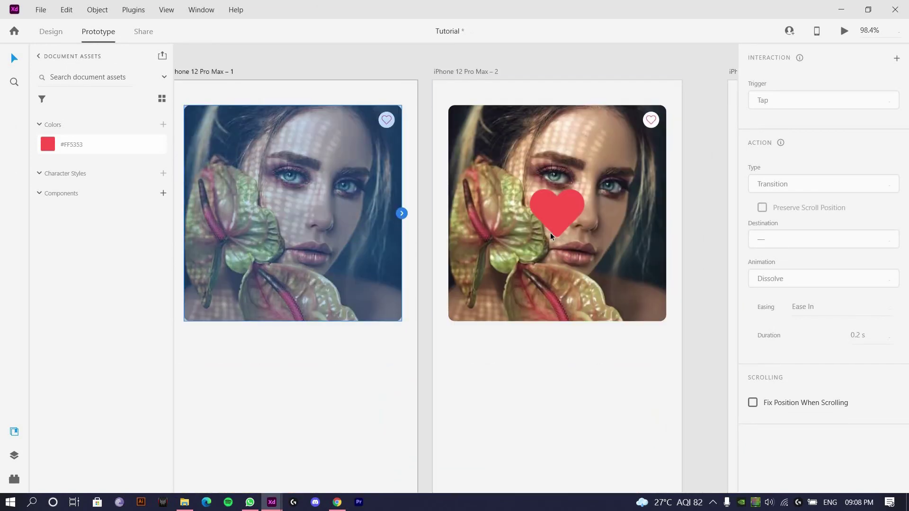
{"action": "left_click_drag", "start_coordinate": [550, 232], "coordinate": [398, 213]}
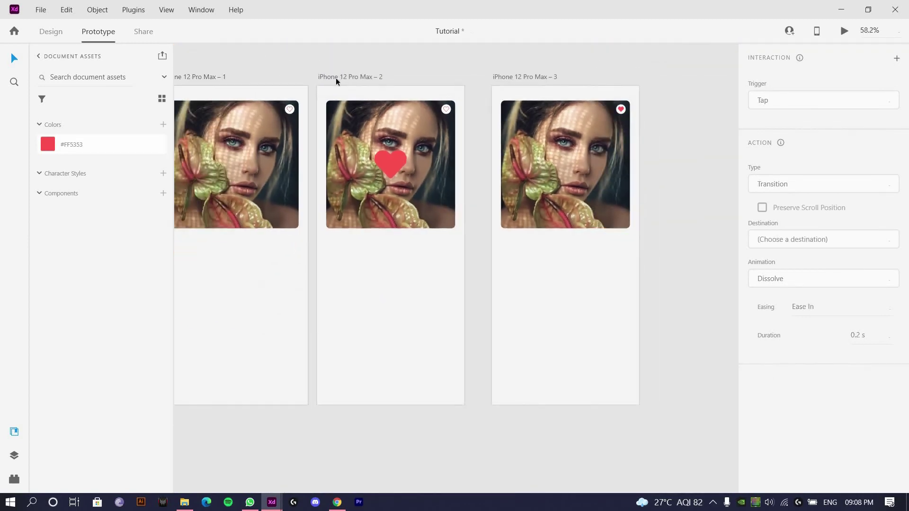
- Link the second artboard to iPhone 12 Pro Max – 3 with a prototype connection
{"action": "left_click", "coordinate": [337, 78]}
{"action": "left_click_drag", "start_coordinate": [464, 234], "coordinate": [515, 250]}
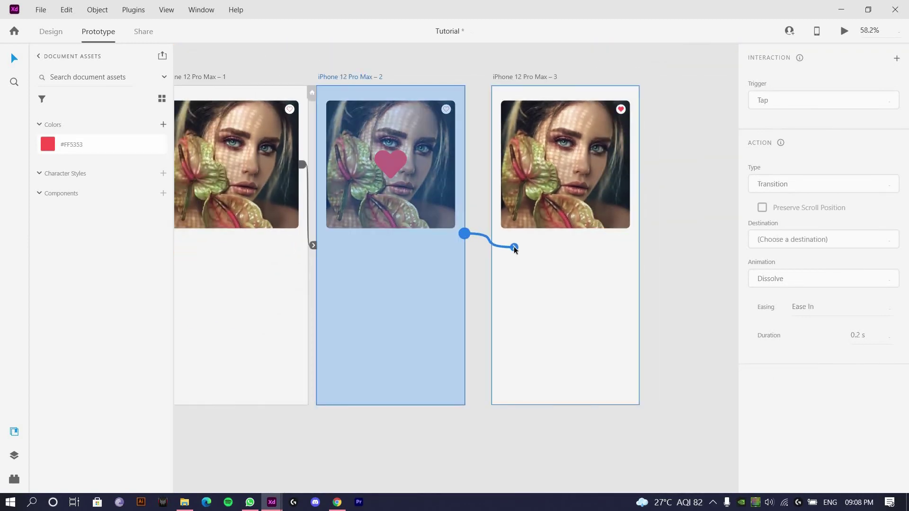
{"action": "left_click_drag", "start_coordinate": [576, 147], "coordinate": [544, 210]}
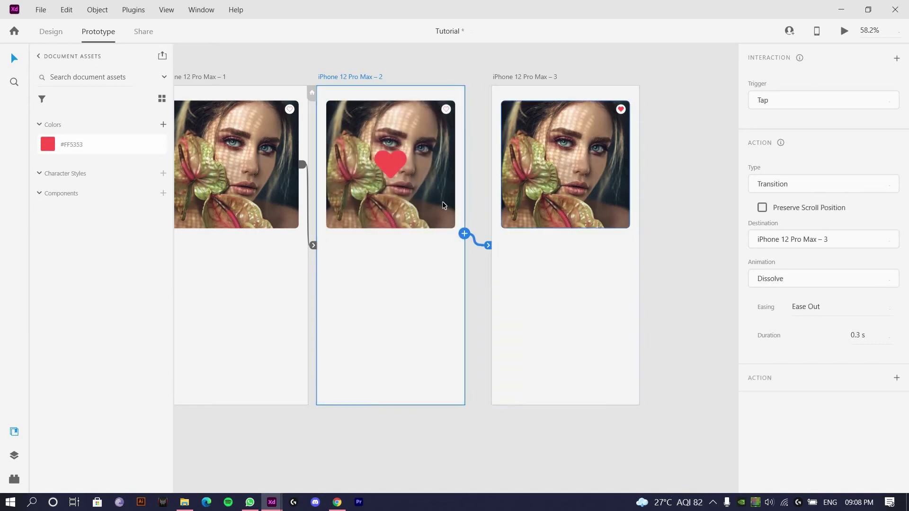
- Link the small red heart in the third artboard's white circle back to iPhone 12 Pro Max – 1
{"action": "left_click", "coordinate": [621, 109]}
{"action": "scroll", "coordinate": [621, 109], "scroll_direction": "up", "scroll_amount": 5}
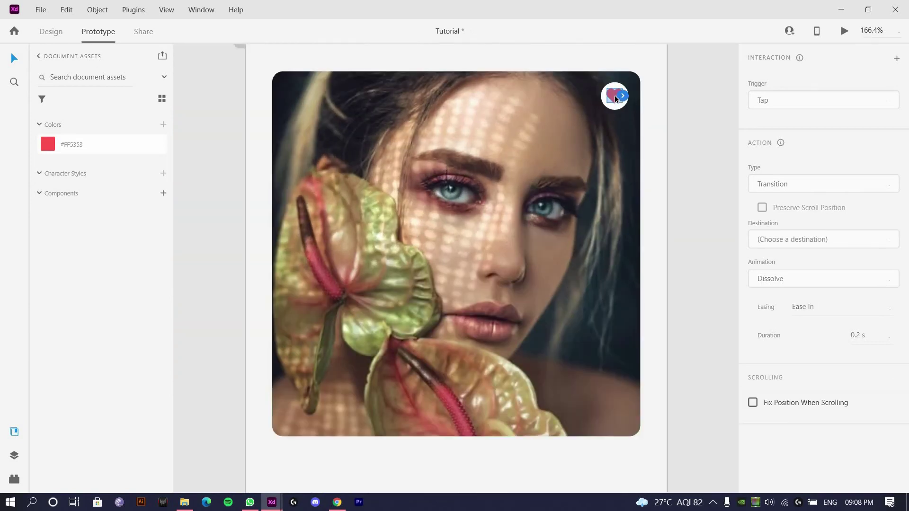
{"action": "scroll", "coordinate": [616, 98], "scroll_direction": "down", "scroll_amount": 2}
{"action": "left_click_drag", "start_coordinate": [623, 96], "coordinate": [223, 317]}
{"action": "scroll", "coordinate": [374, 272], "scroll_direction": "down", "scroll_amount": 6}
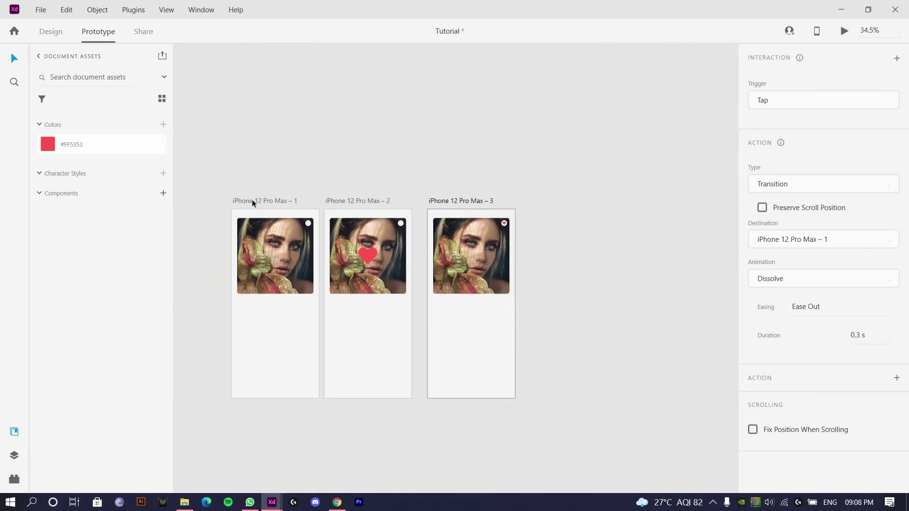
- Set the first artboard photo's tap interaction to Auto-Animate with Ease In-Out easing
{"action": "left_click", "coordinate": [252, 201]}
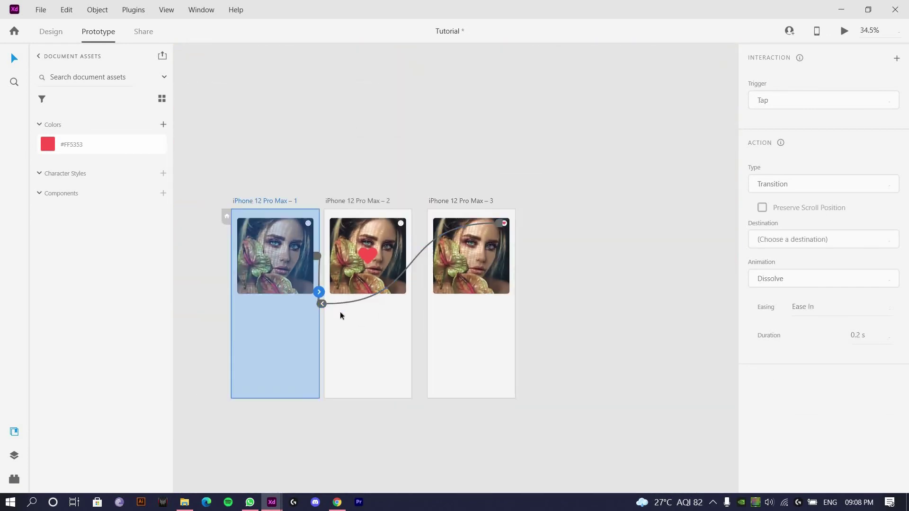
{"action": "left_click", "coordinate": [318, 269]}
{"action": "left_click", "coordinate": [795, 100]}
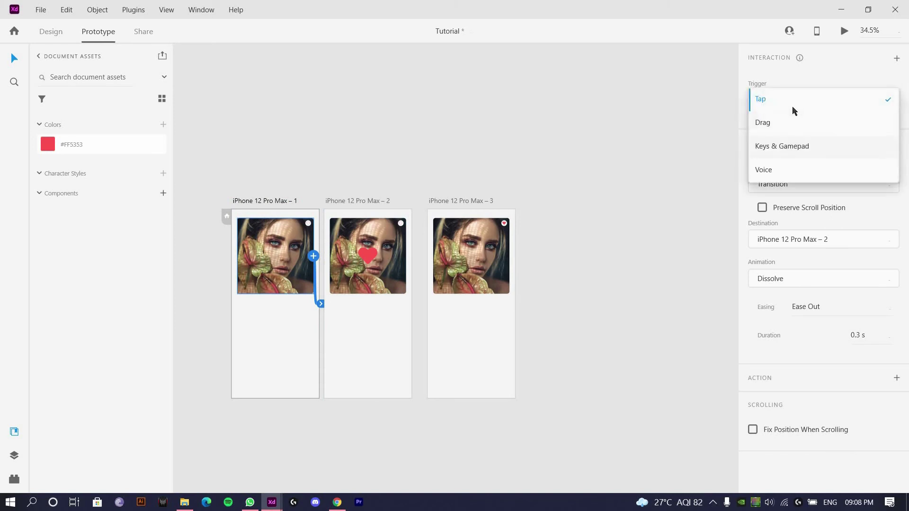
{"action": "left_click", "coordinate": [808, 185]}
{"action": "left_click", "coordinate": [781, 184]}
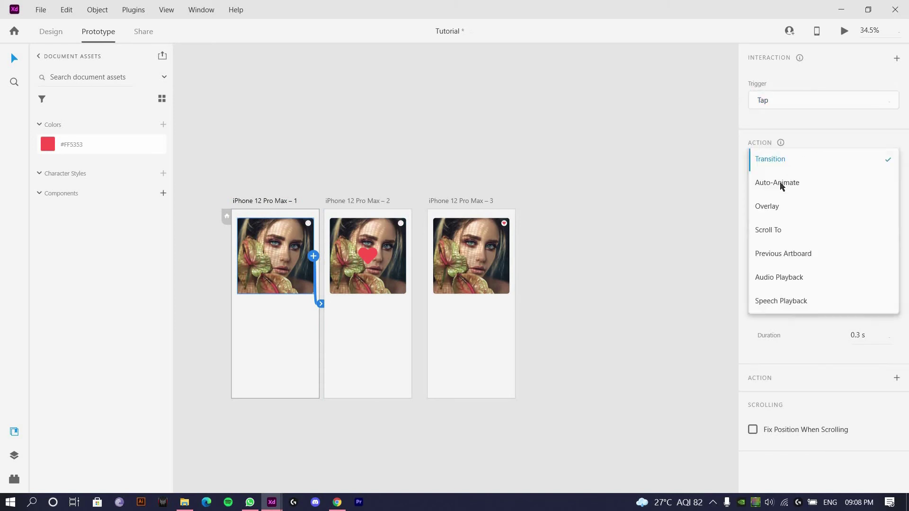
{"action": "left_click", "coordinate": [810, 192]}
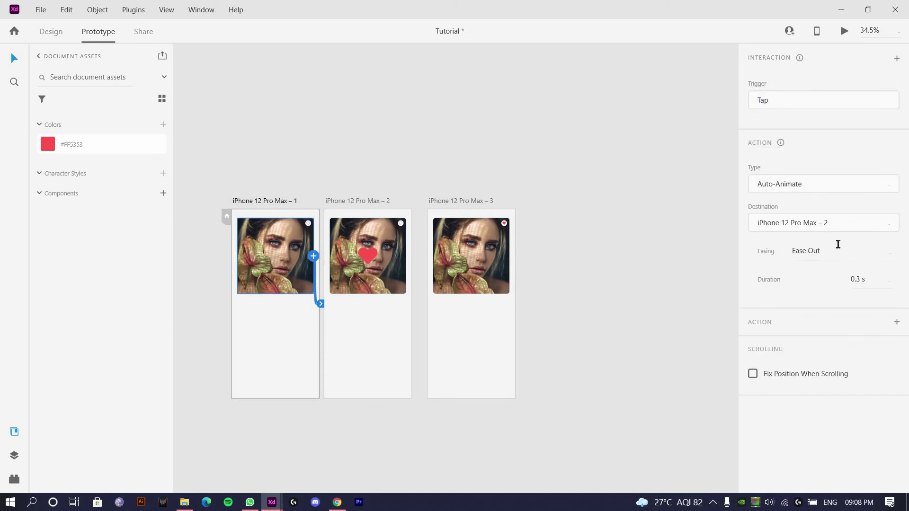
{"action": "left_click", "coordinate": [891, 256]}
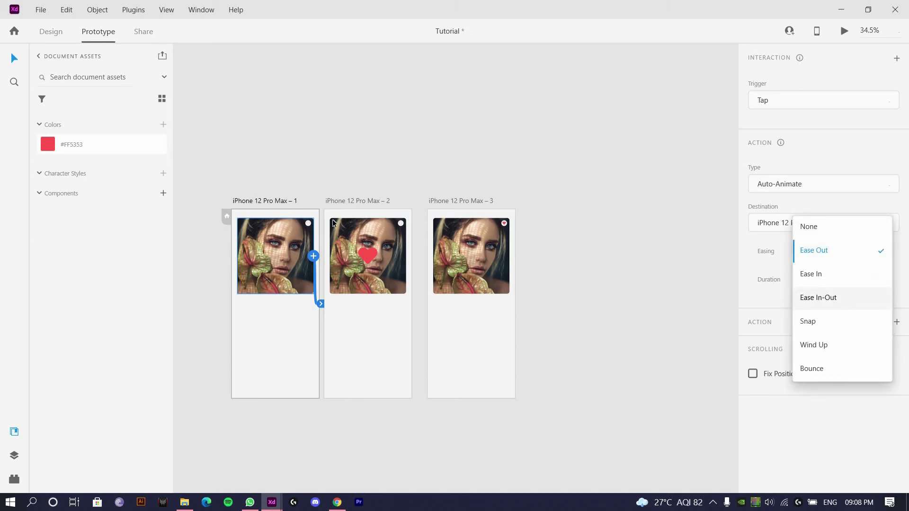
{"action": "left_click", "coordinate": [823, 302]}
{"action": "left_click", "coordinate": [409, 297]}
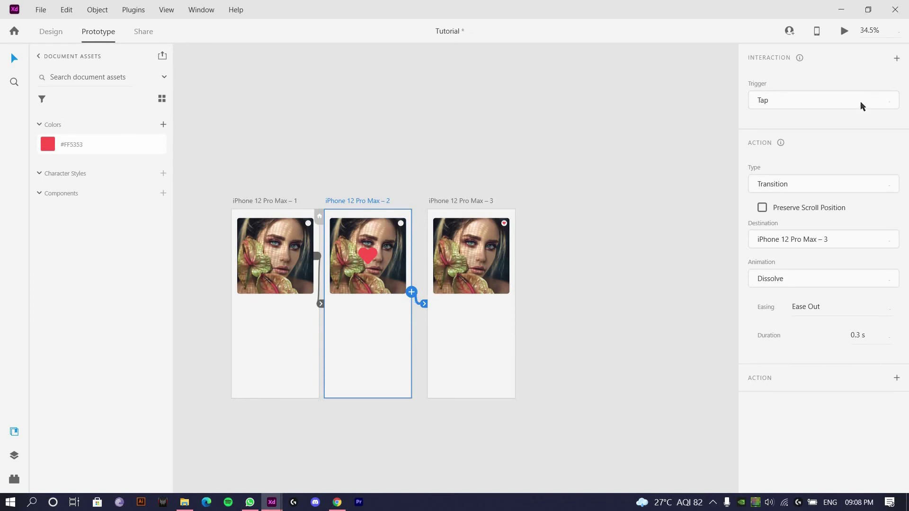
{"action": "left_click", "coordinate": [777, 101]}
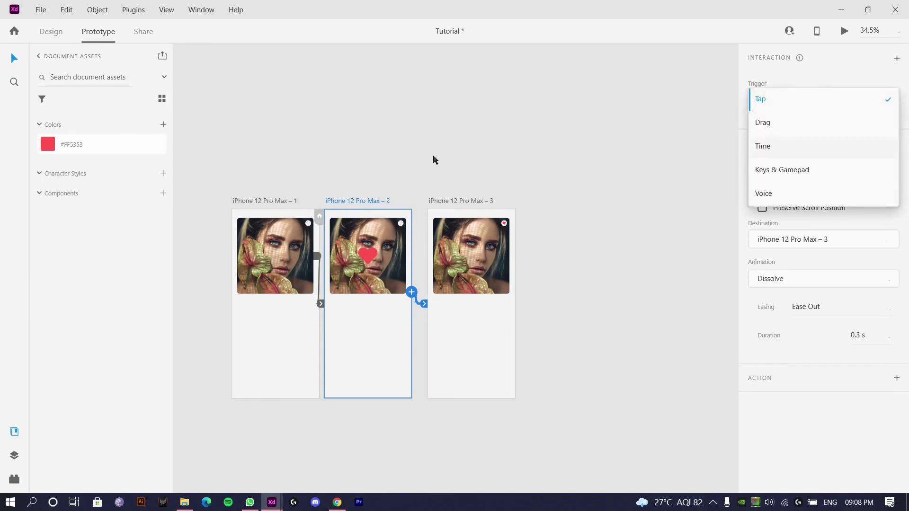
{"action": "left_click", "coordinate": [319, 278]}
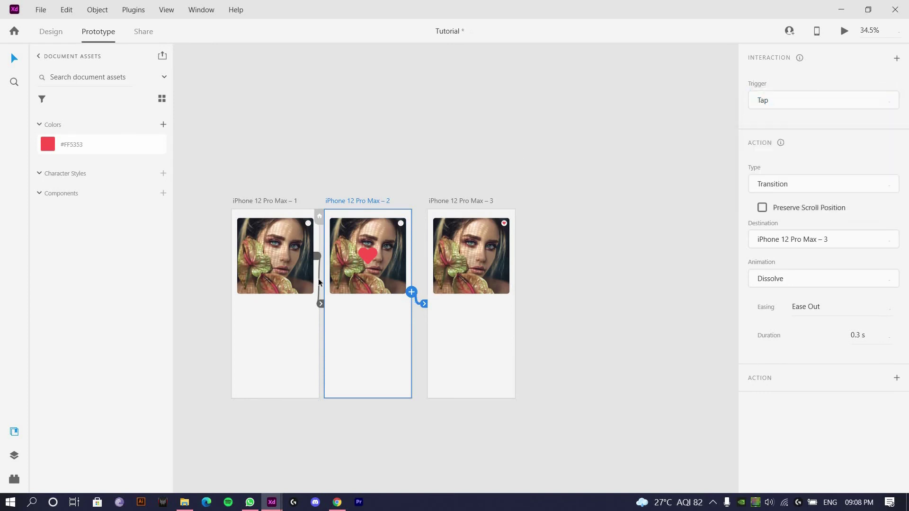
{"action": "left_click", "coordinate": [318, 279]}
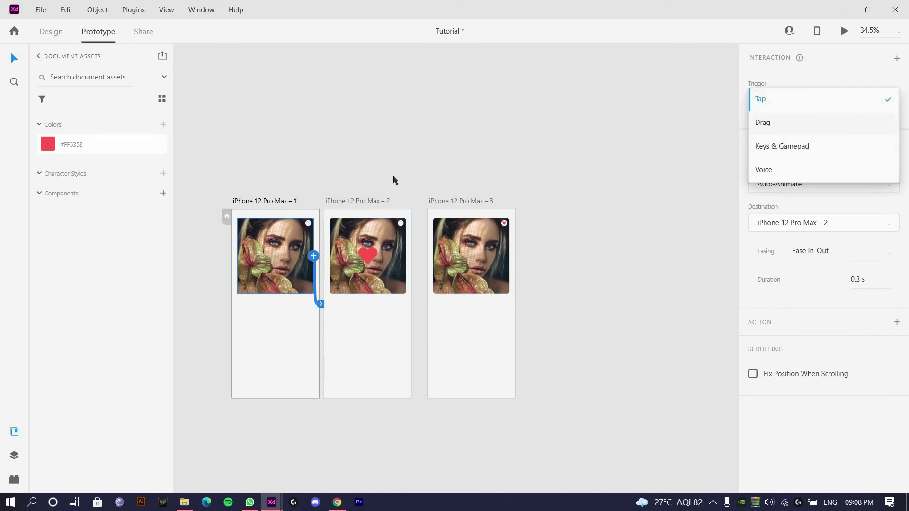
{"action": "left_click", "coordinate": [358, 203]}
- Change the second artboard's interaction to a Time trigger with a 0.3 s delay
{"action": "left_click", "coordinate": [364, 199]}
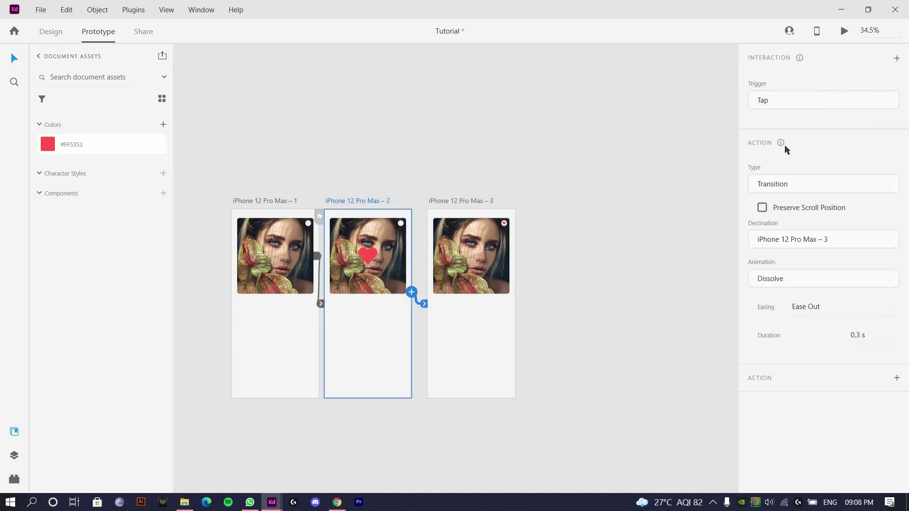
{"action": "left_click", "coordinate": [785, 100]}
{"action": "left_click", "coordinate": [776, 149]}
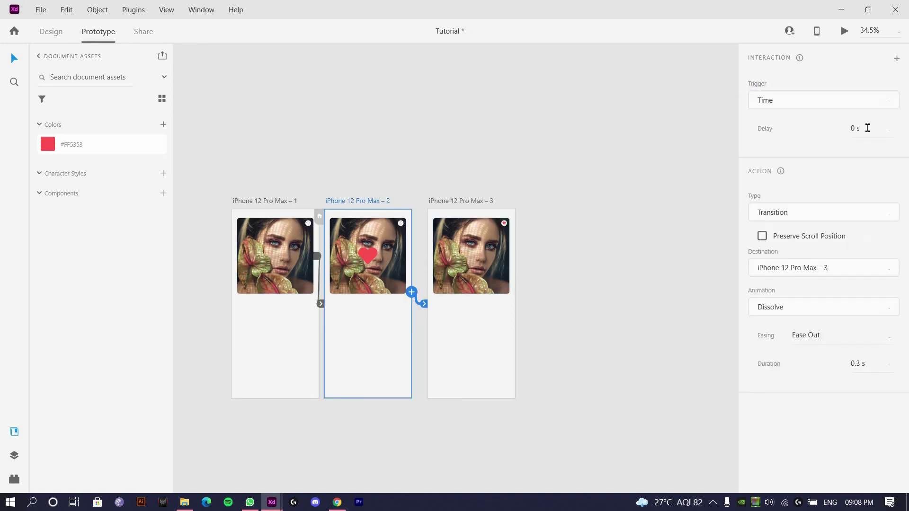
{"action": "left_click", "coordinate": [868, 128]}
{"action": "type", "text": ".3"}
{"action": "key", "text": "Return"}
- Set the tap interaction of the third artboard's small heart to Auto-Animate with Ease In-Out easing
{"action": "left_click", "coordinate": [479, 197]}
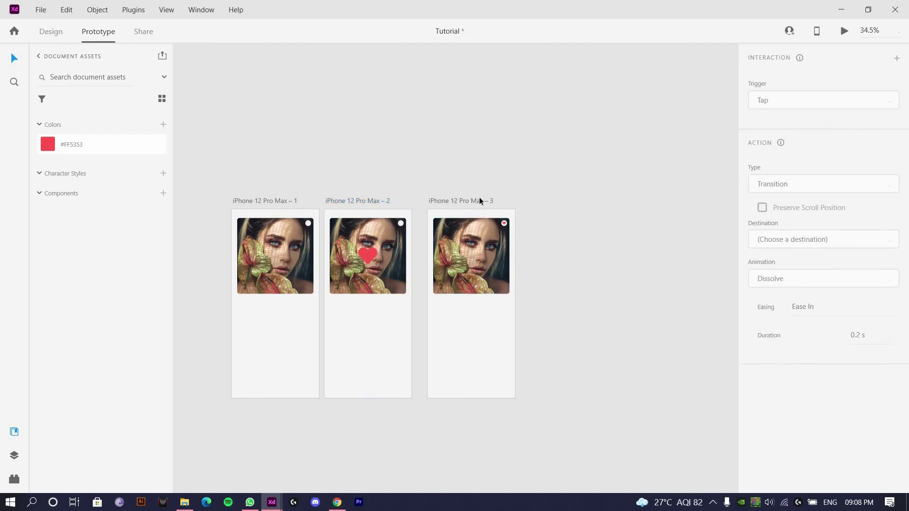
{"action": "scroll", "coordinate": [503, 256], "scroll_direction": "up", "scroll_amount": 2}
{"action": "scroll", "coordinate": [503, 258], "scroll_direction": "up", "scroll_amount": 1}
{"action": "left_click", "coordinate": [505, 184]}
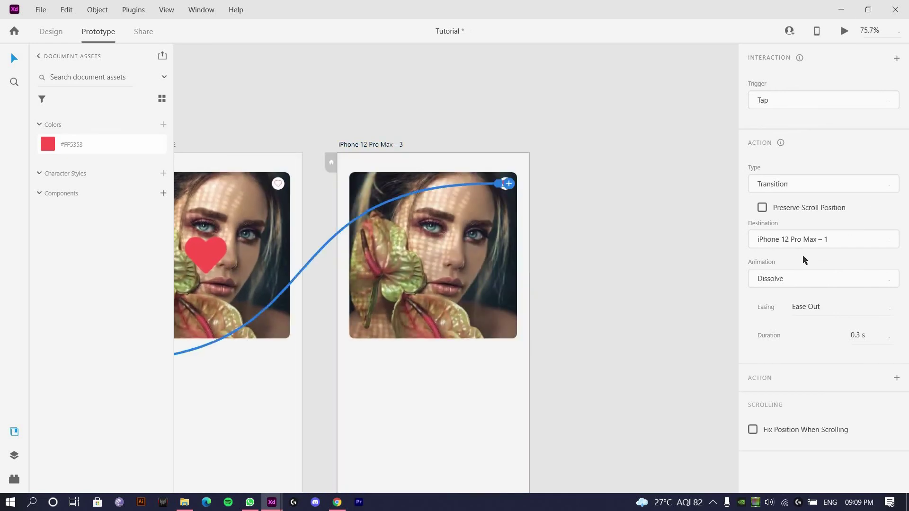
{"action": "left_click", "coordinate": [853, 279]}
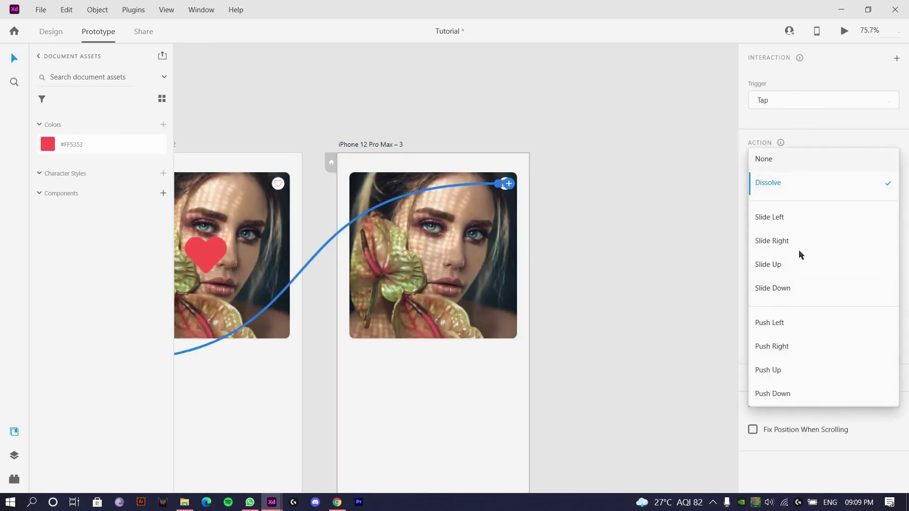
{"action": "left_click", "coordinate": [870, 199]}
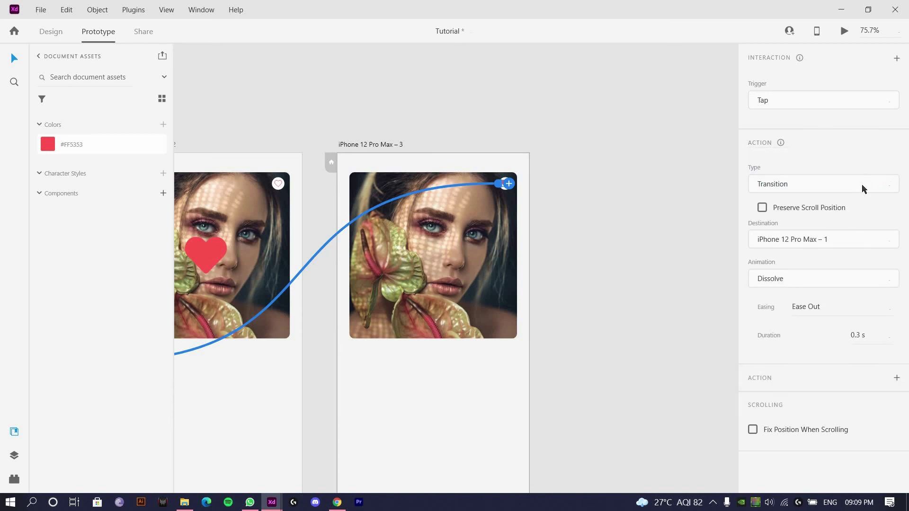
{"action": "left_click", "coordinate": [862, 188]}
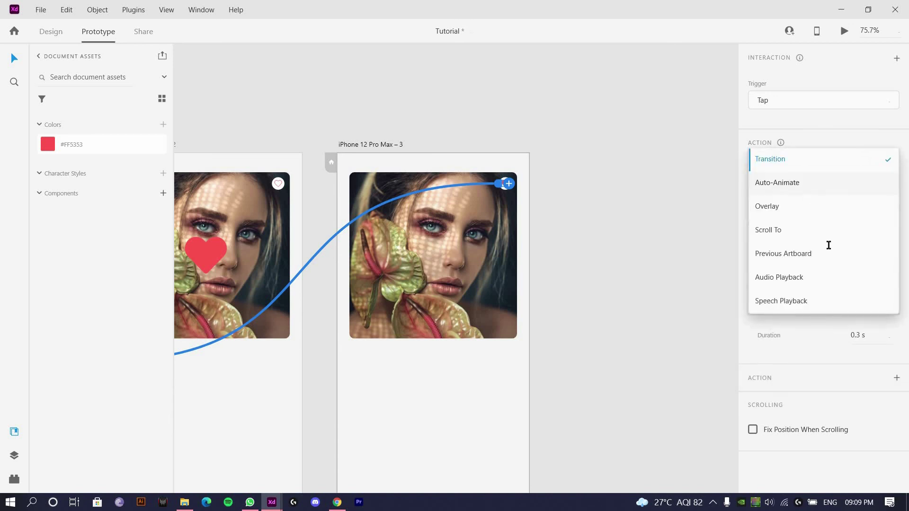
{"action": "left_click", "coordinate": [828, 183]}
{"action": "left_click", "coordinate": [879, 256]}
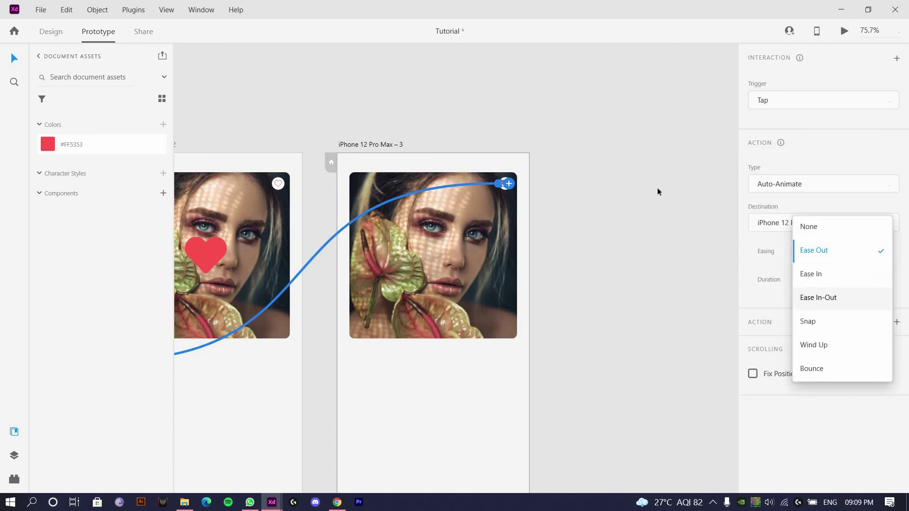
{"action": "scroll", "coordinate": [677, 142], "scroll_direction": "down", "scroll_amount": 6}
{"action": "scroll", "coordinate": [397, 148], "scroll_direction": "up", "scroll_amount": 2}
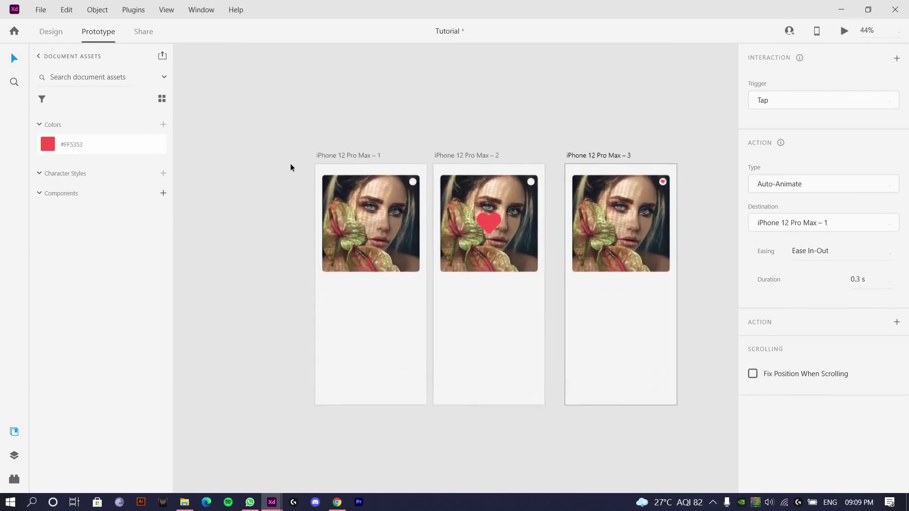
- Preview the prototype from the first artboard in a maximized window and test the photo's like and unlike taps
{"action": "left_click", "coordinate": [297, 162]}
{"action": "scroll", "coordinate": [318, 158], "scroll_direction": "down", "scroll_amount": 4}
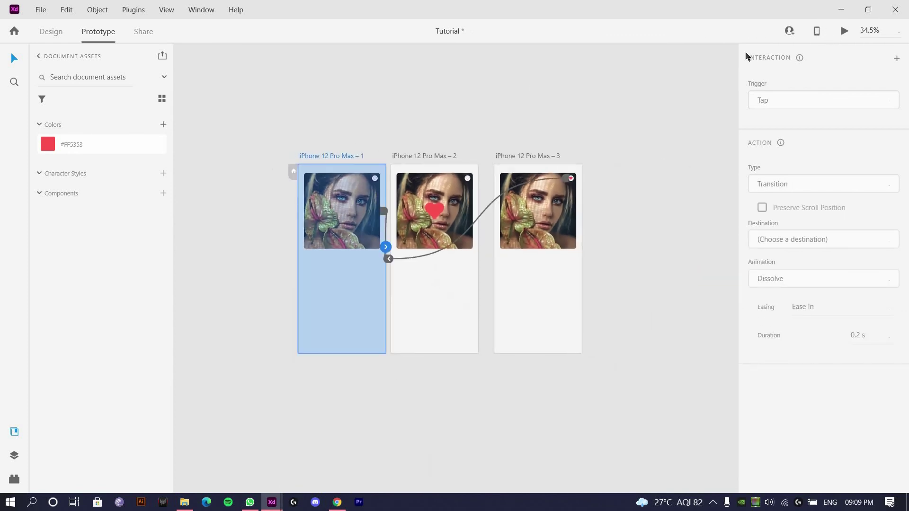
{"action": "key", "text": "ctrl+Return"}
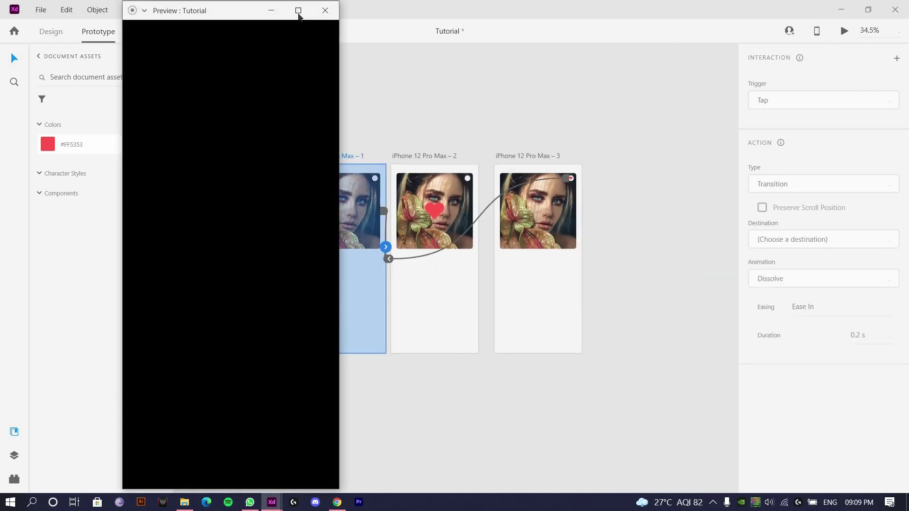
{"action": "left_click", "coordinate": [298, 11]}
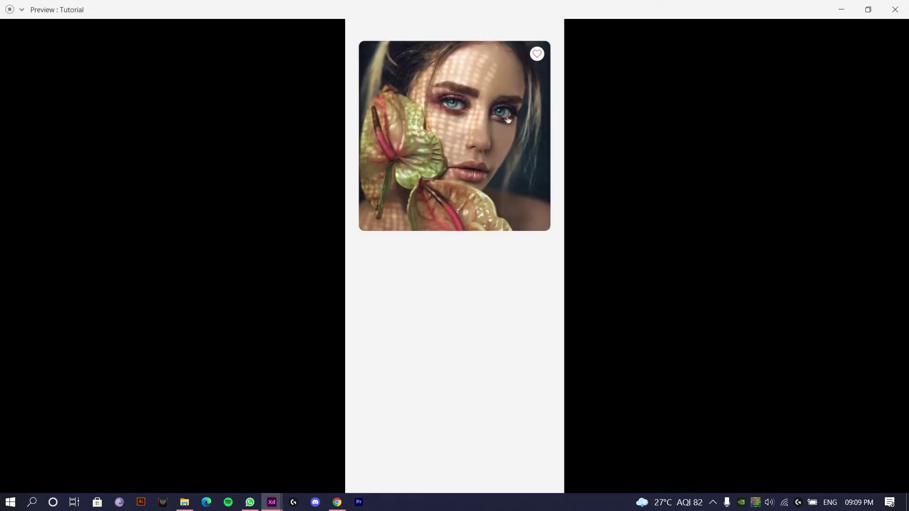
{"action": "left_click", "coordinate": [444, 129]}
{"action": "left_click", "coordinate": [482, 131]}
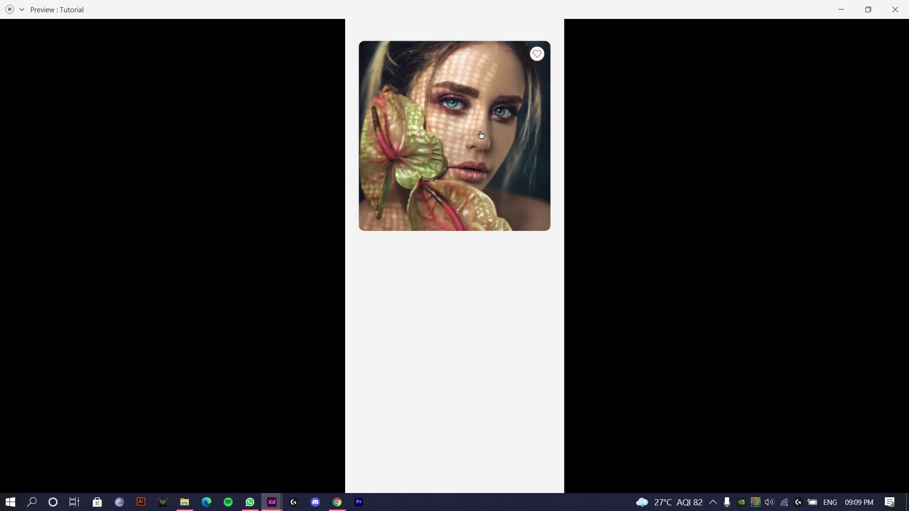
{"action": "left_click", "coordinate": [504, 166]}
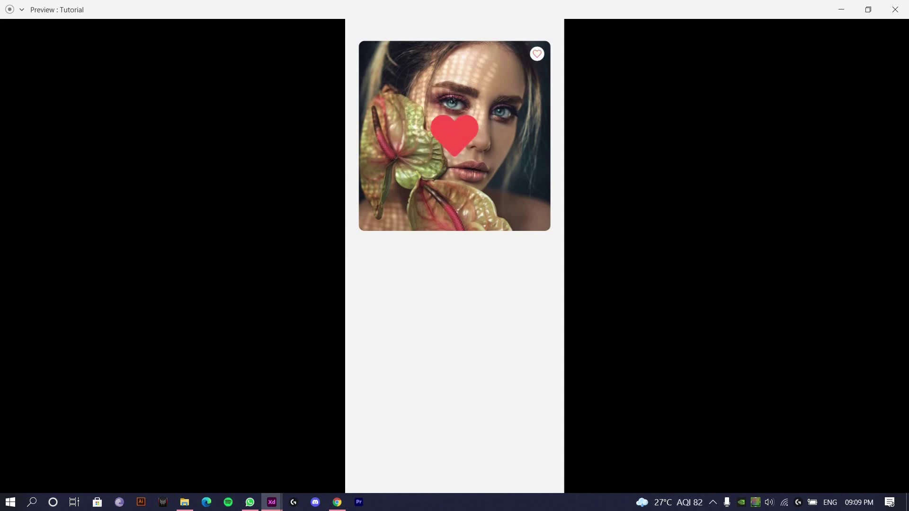
{"action": "left_click", "coordinate": [538, 56]}
{"action": "left_click", "coordinate": [458, 115]}
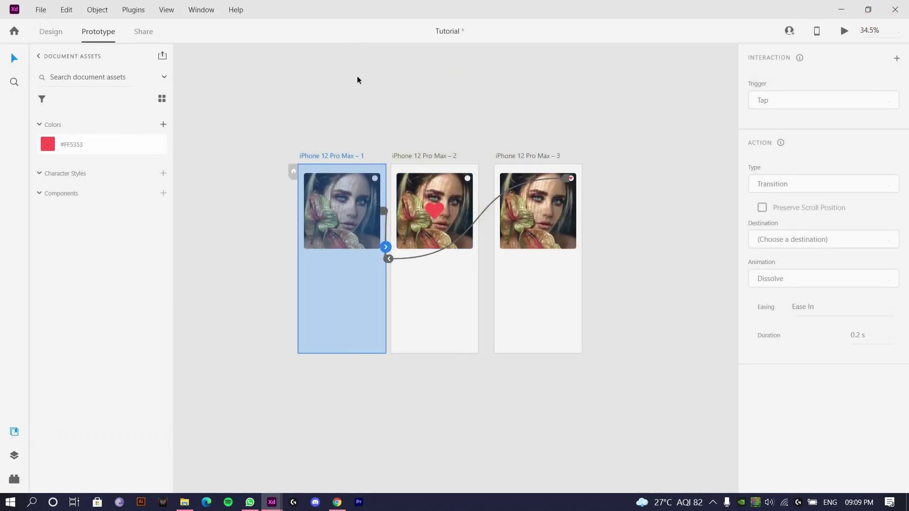
{"action": "left_click", "coordinate": [357, 76]}
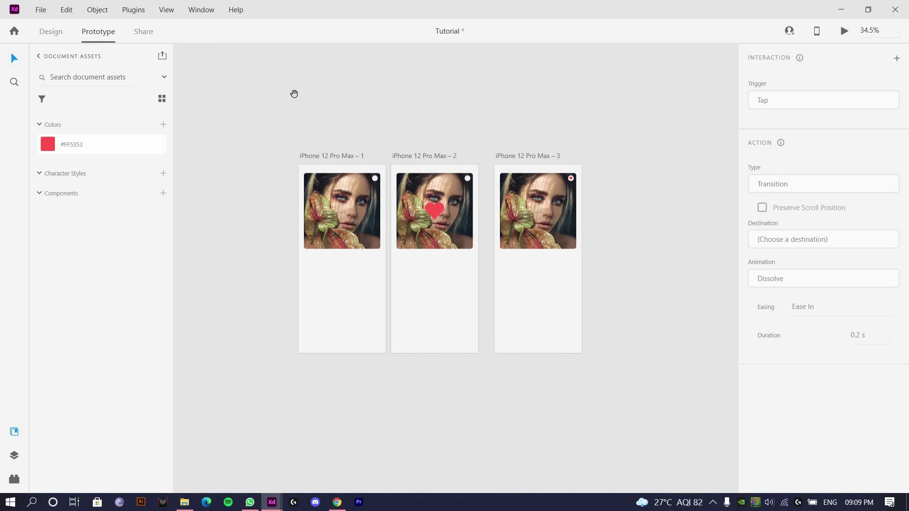
{"action": "left_click_drag", "start_coordinate": [294, 94], "coordinate": [322, 178]}
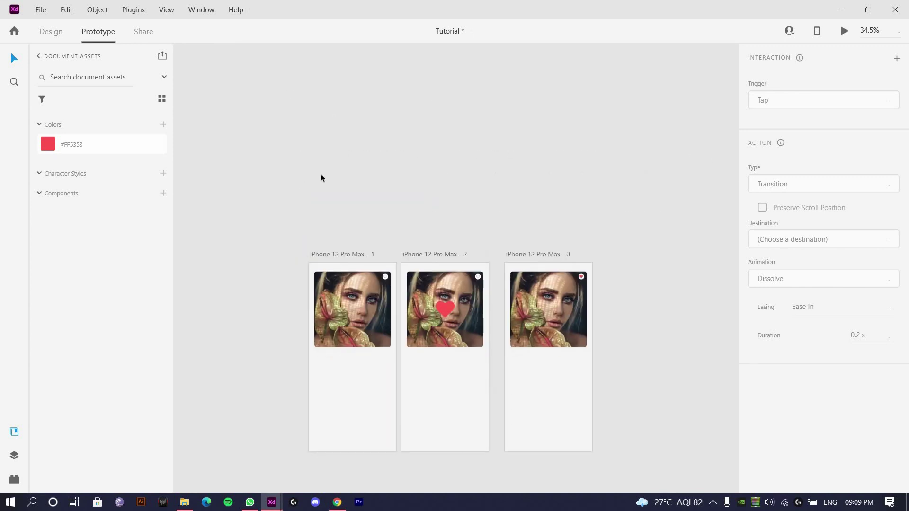
{"action": "scroll", "coordinate": [354, 165], "scroll_direction": "down", "scroll_amount": 3}
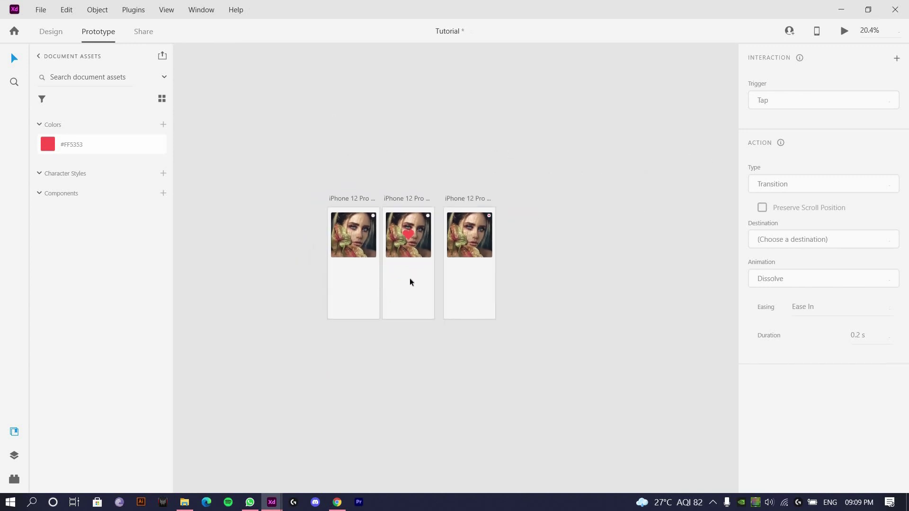